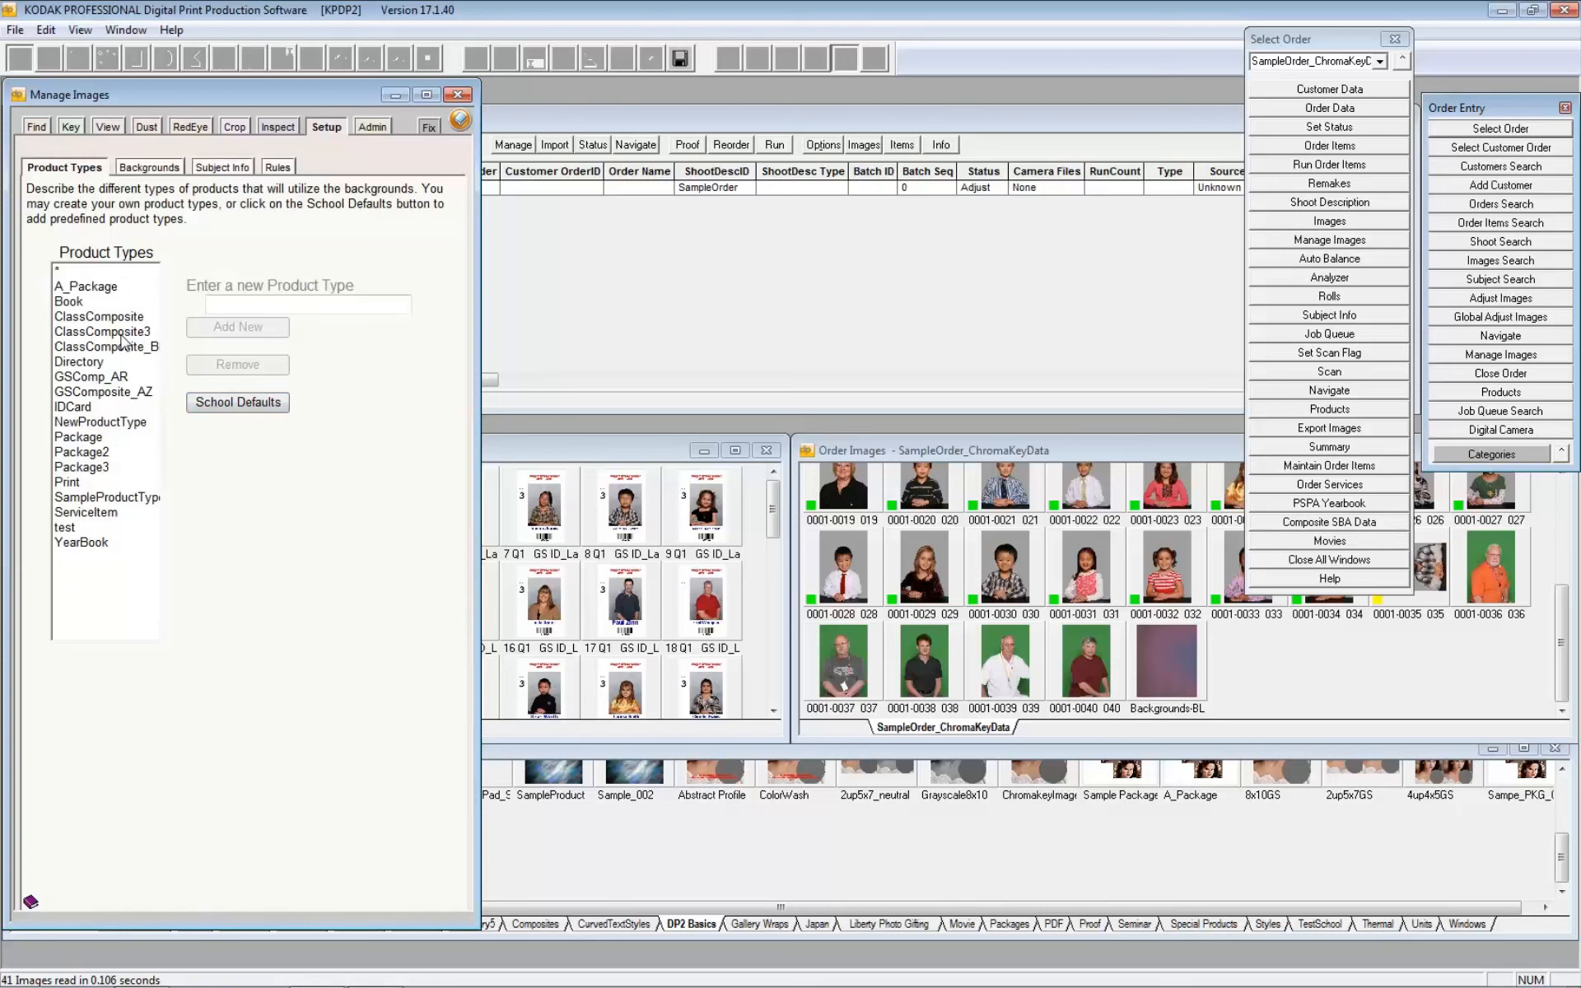
Step: Add a new product type named PackageAA to the product types list
left_click(214, 303)
type("Packag")
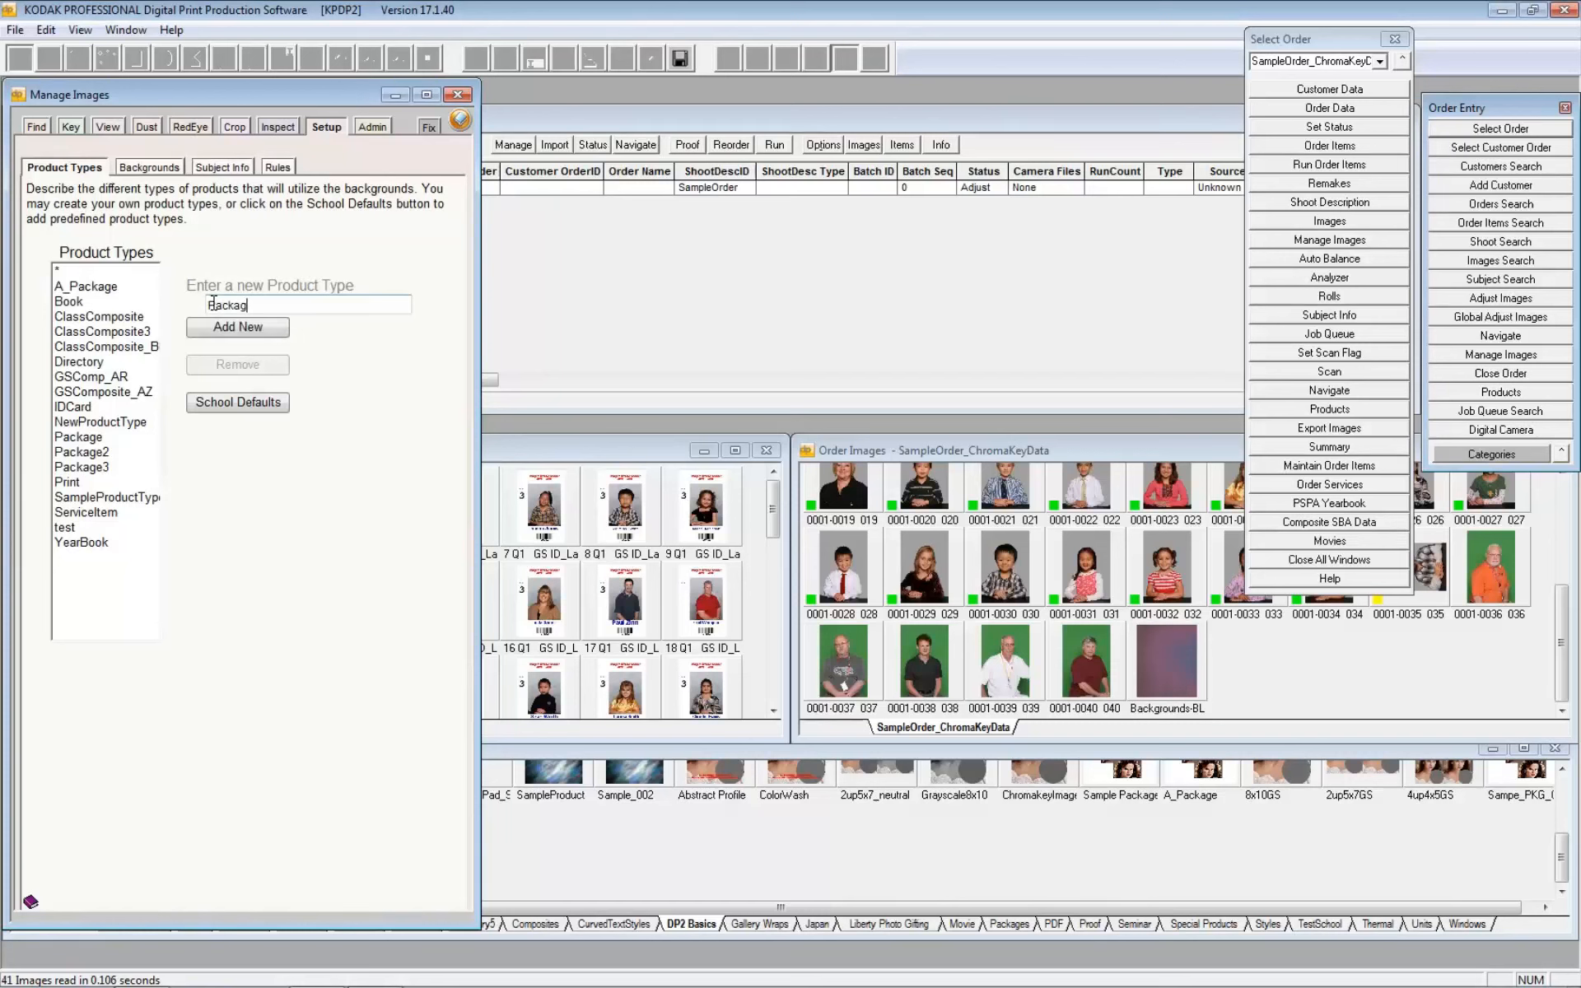
type("eAA")
left_click(247, 332)
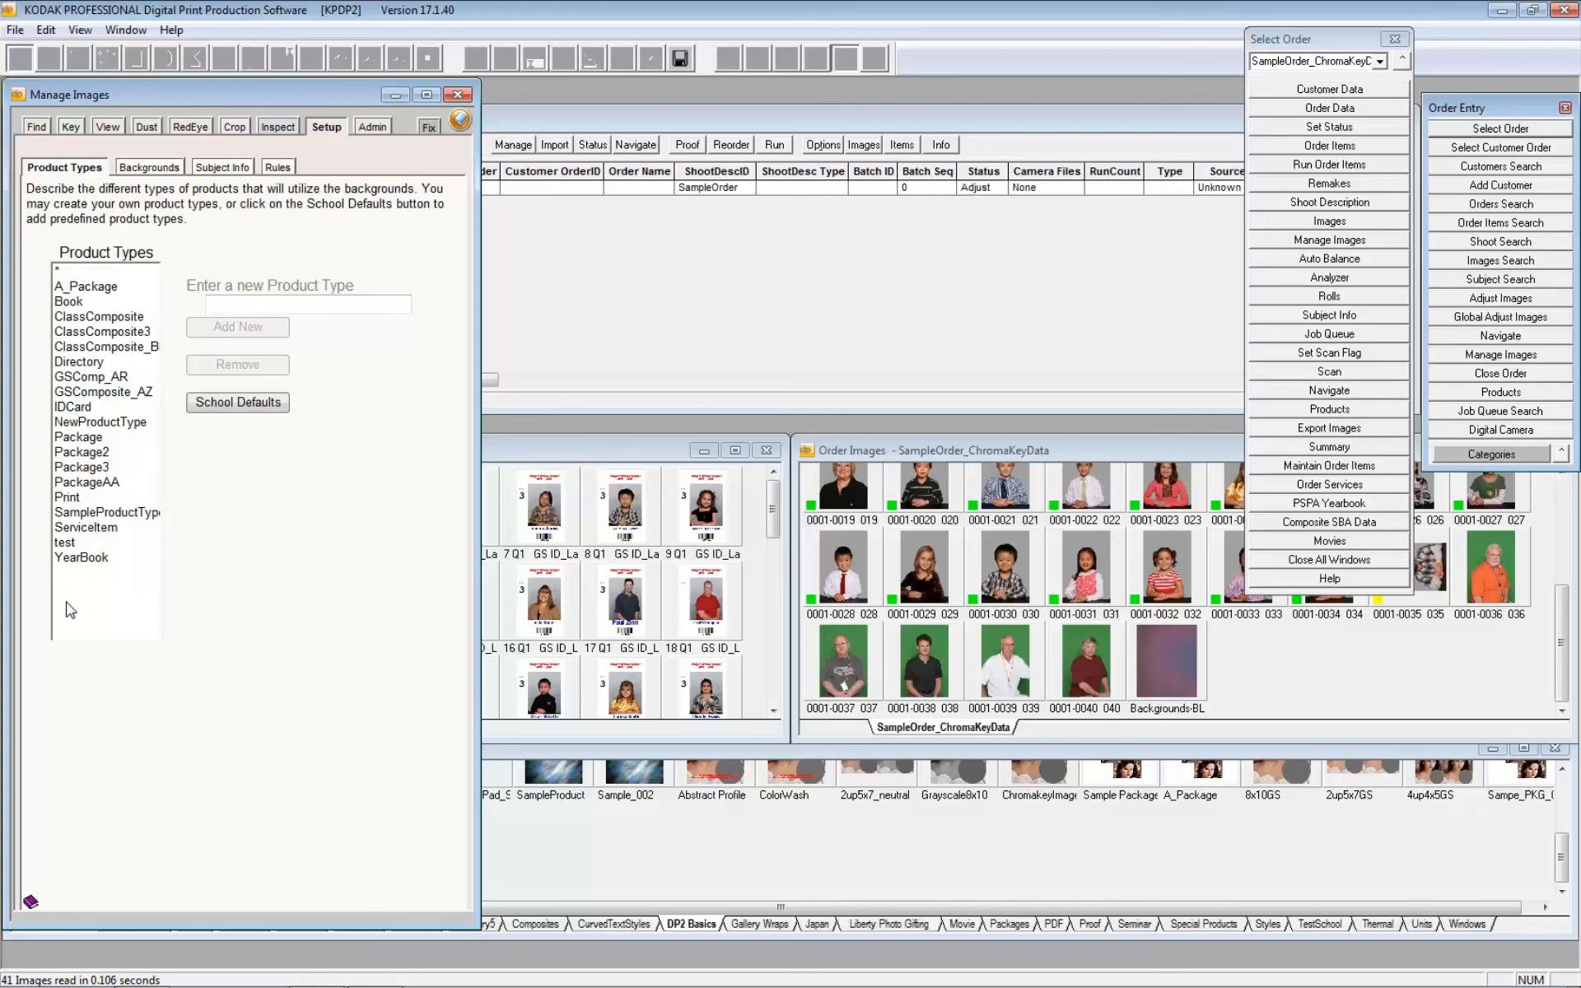
Step: Open the background setup, show the product images, and display all defined backgrounds with their names
left_click(151, 172)
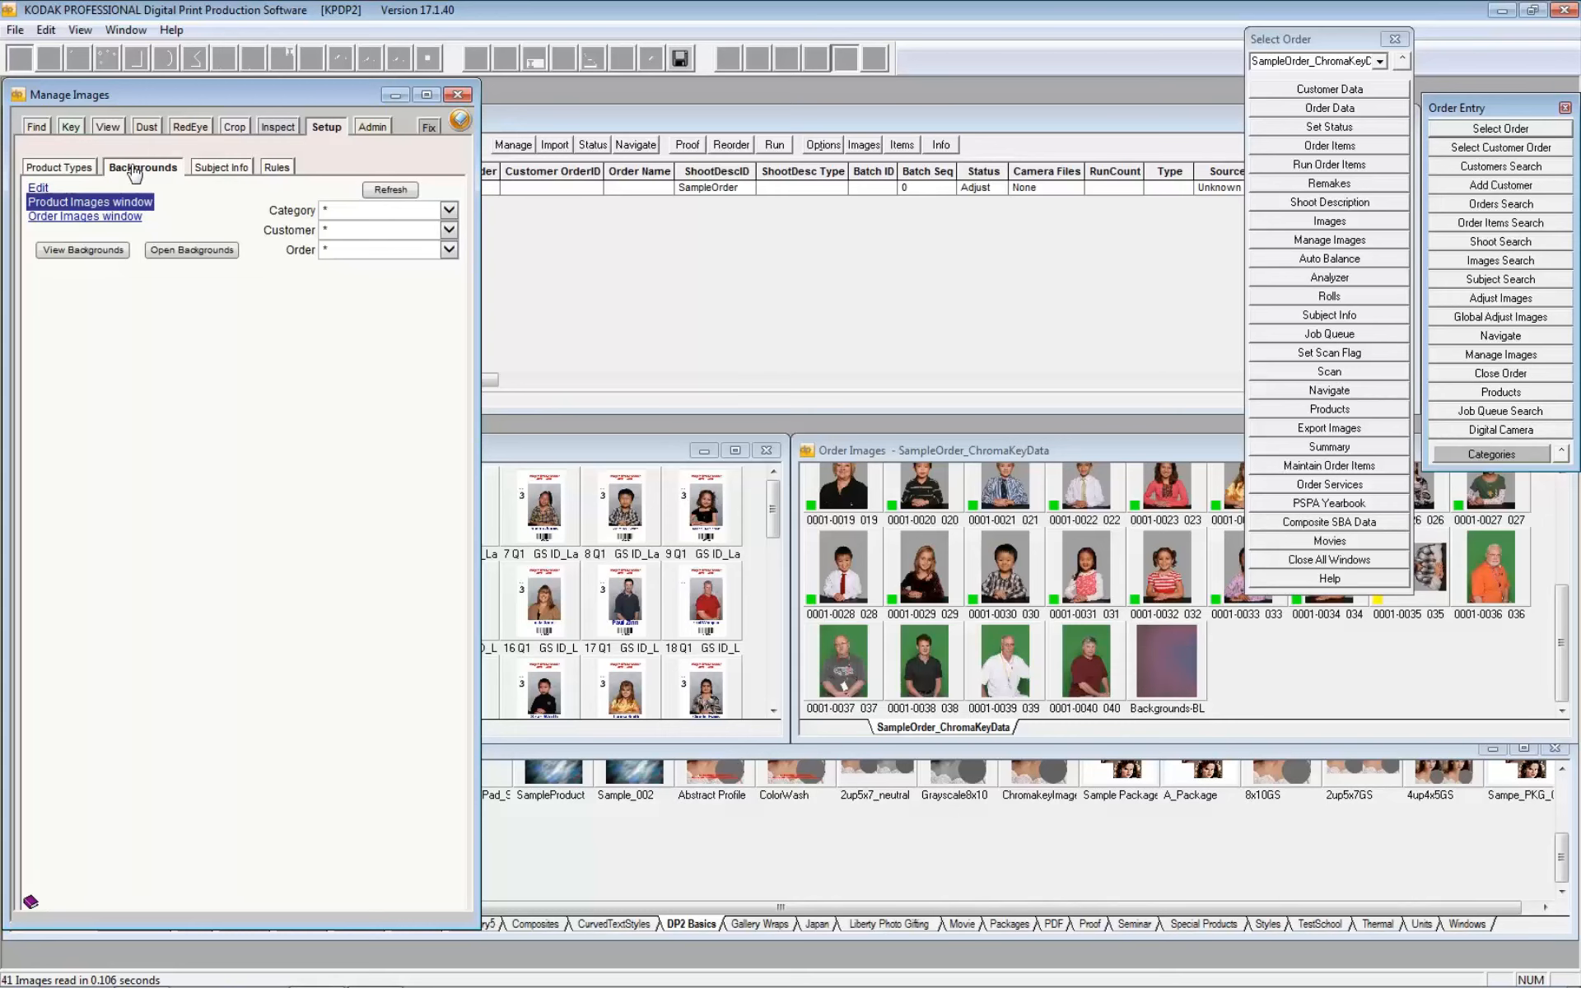
left_click(51, 203)
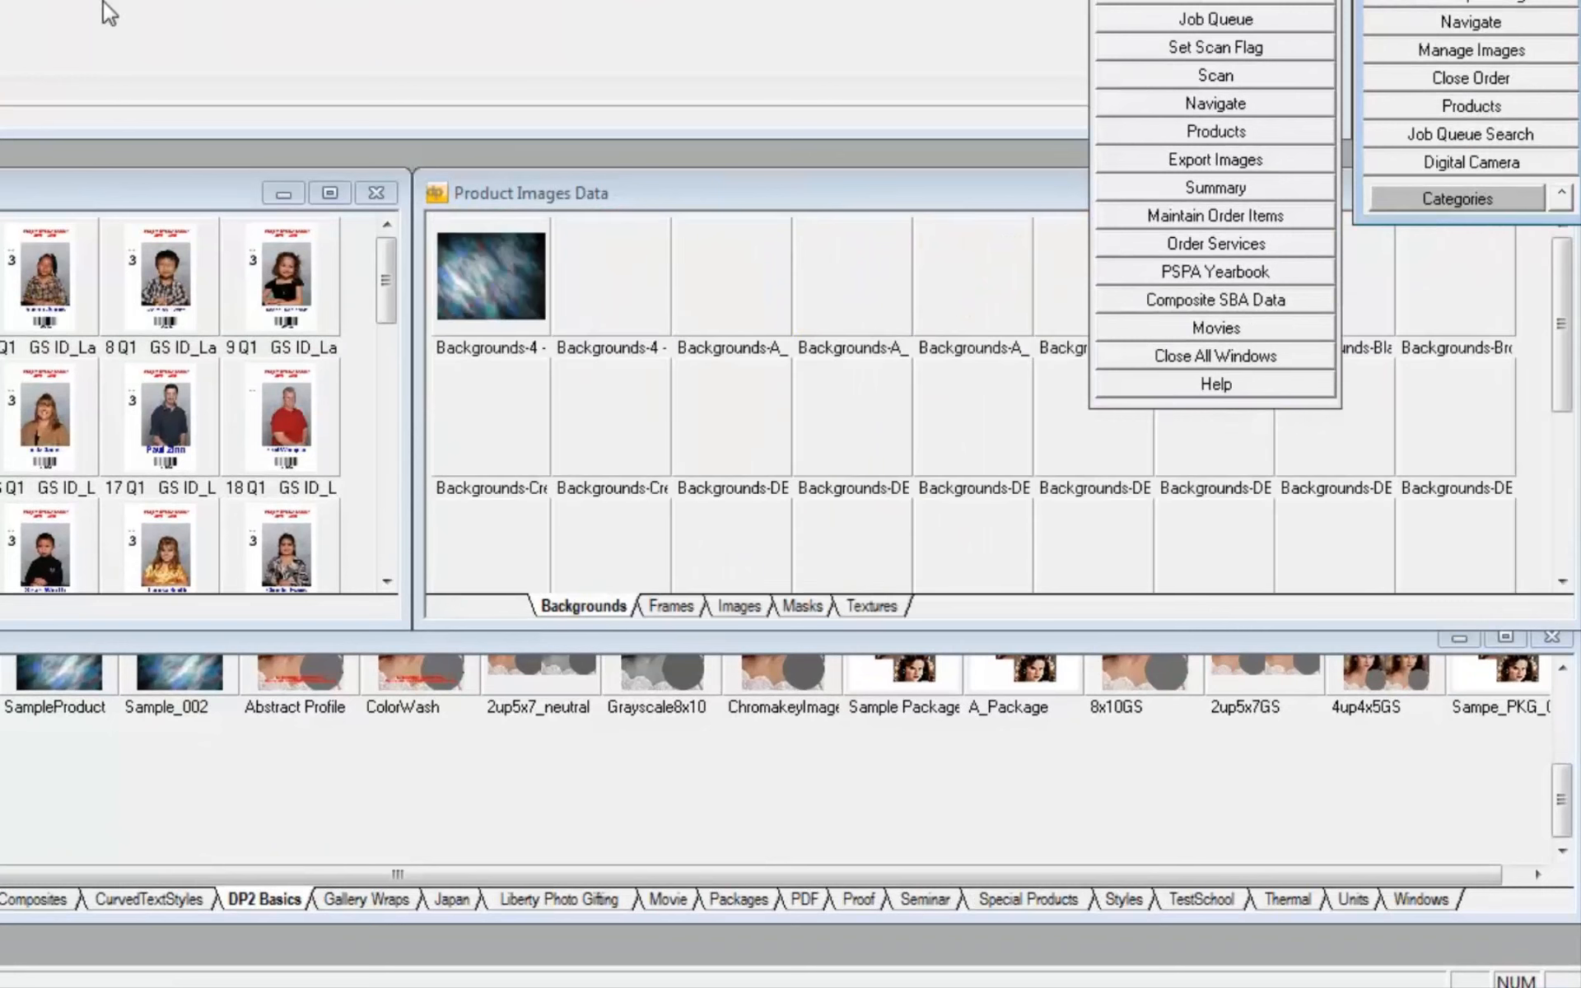
left_click(921, 184)
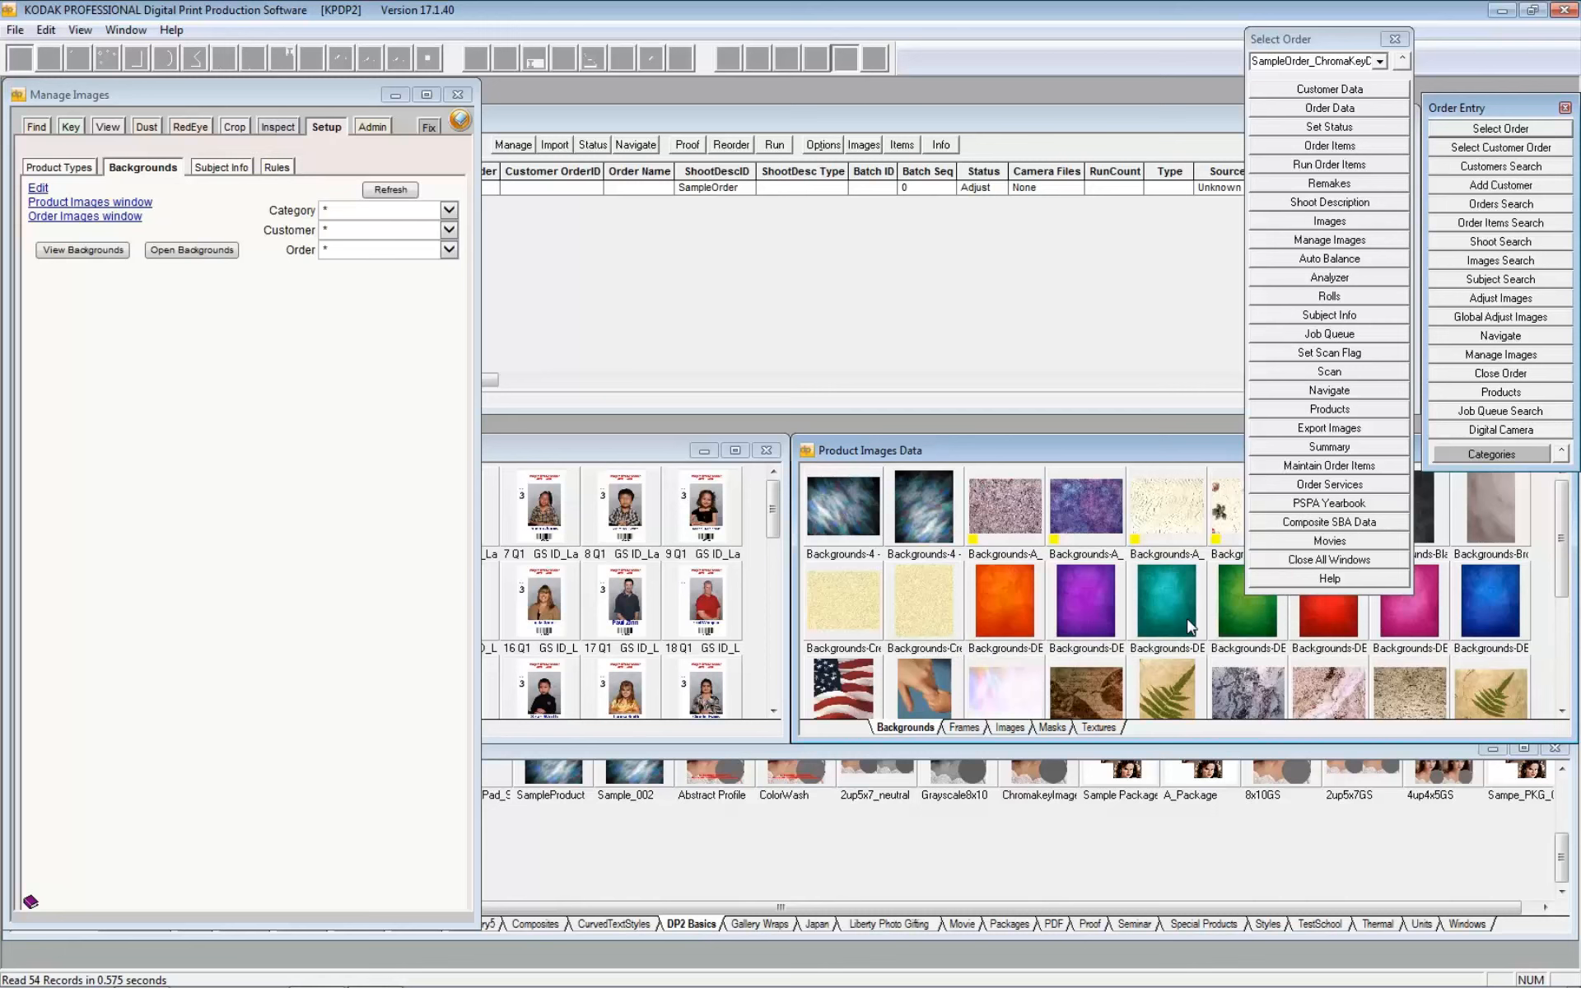
left_click(51, 206)
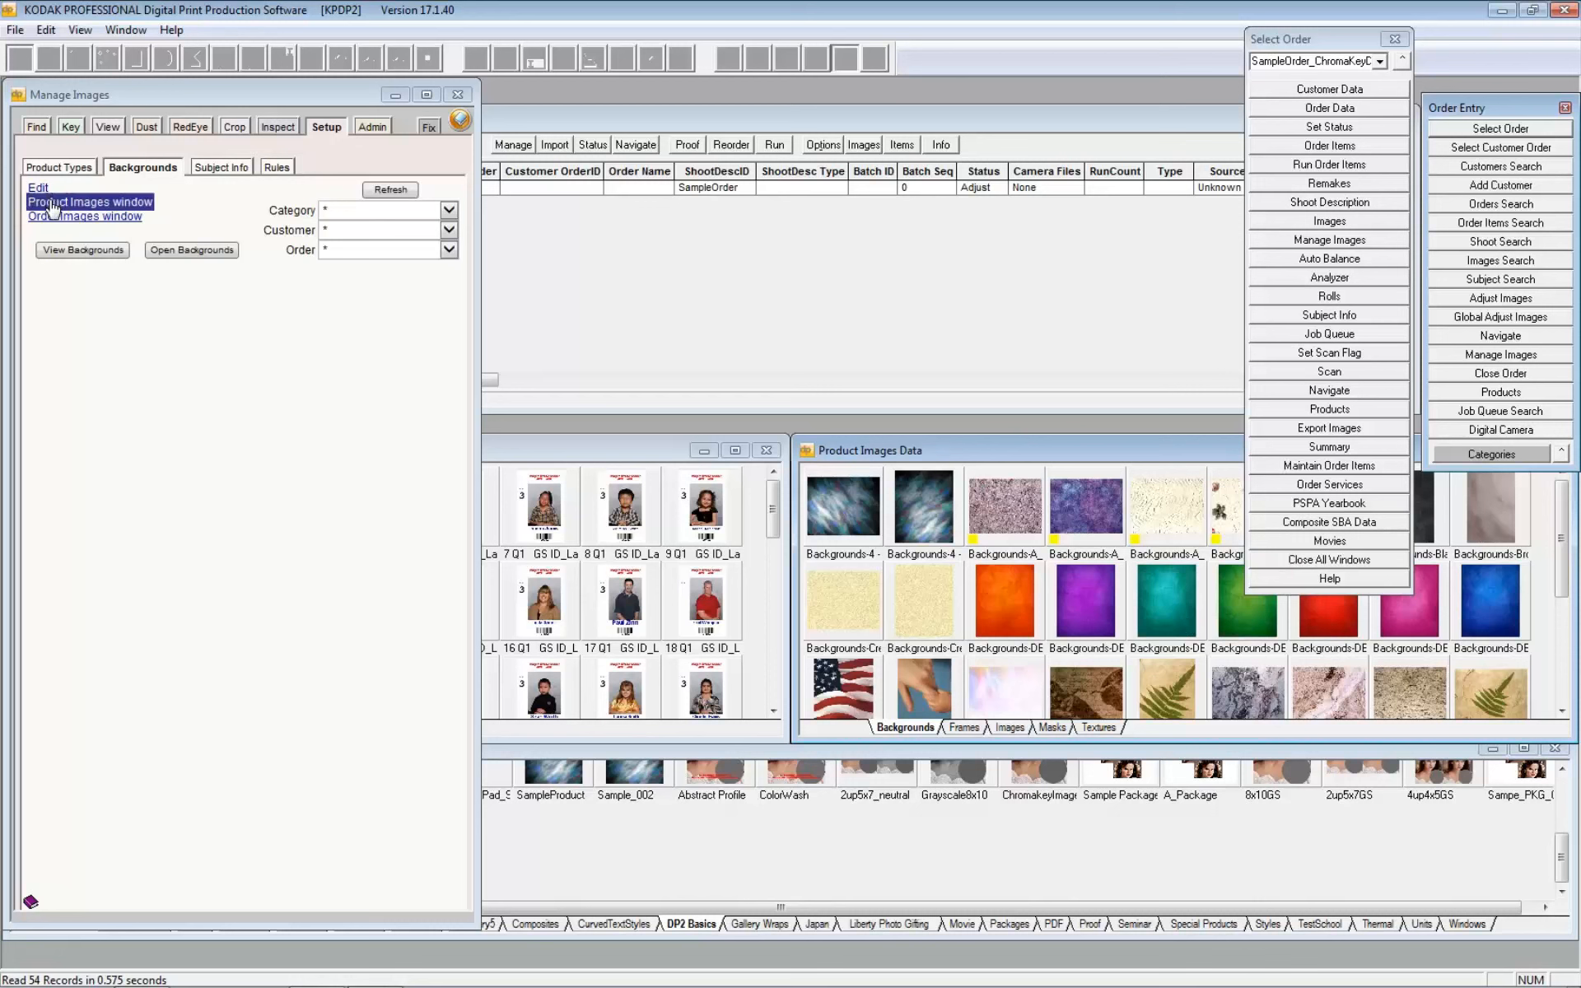
left_click(84, 254)
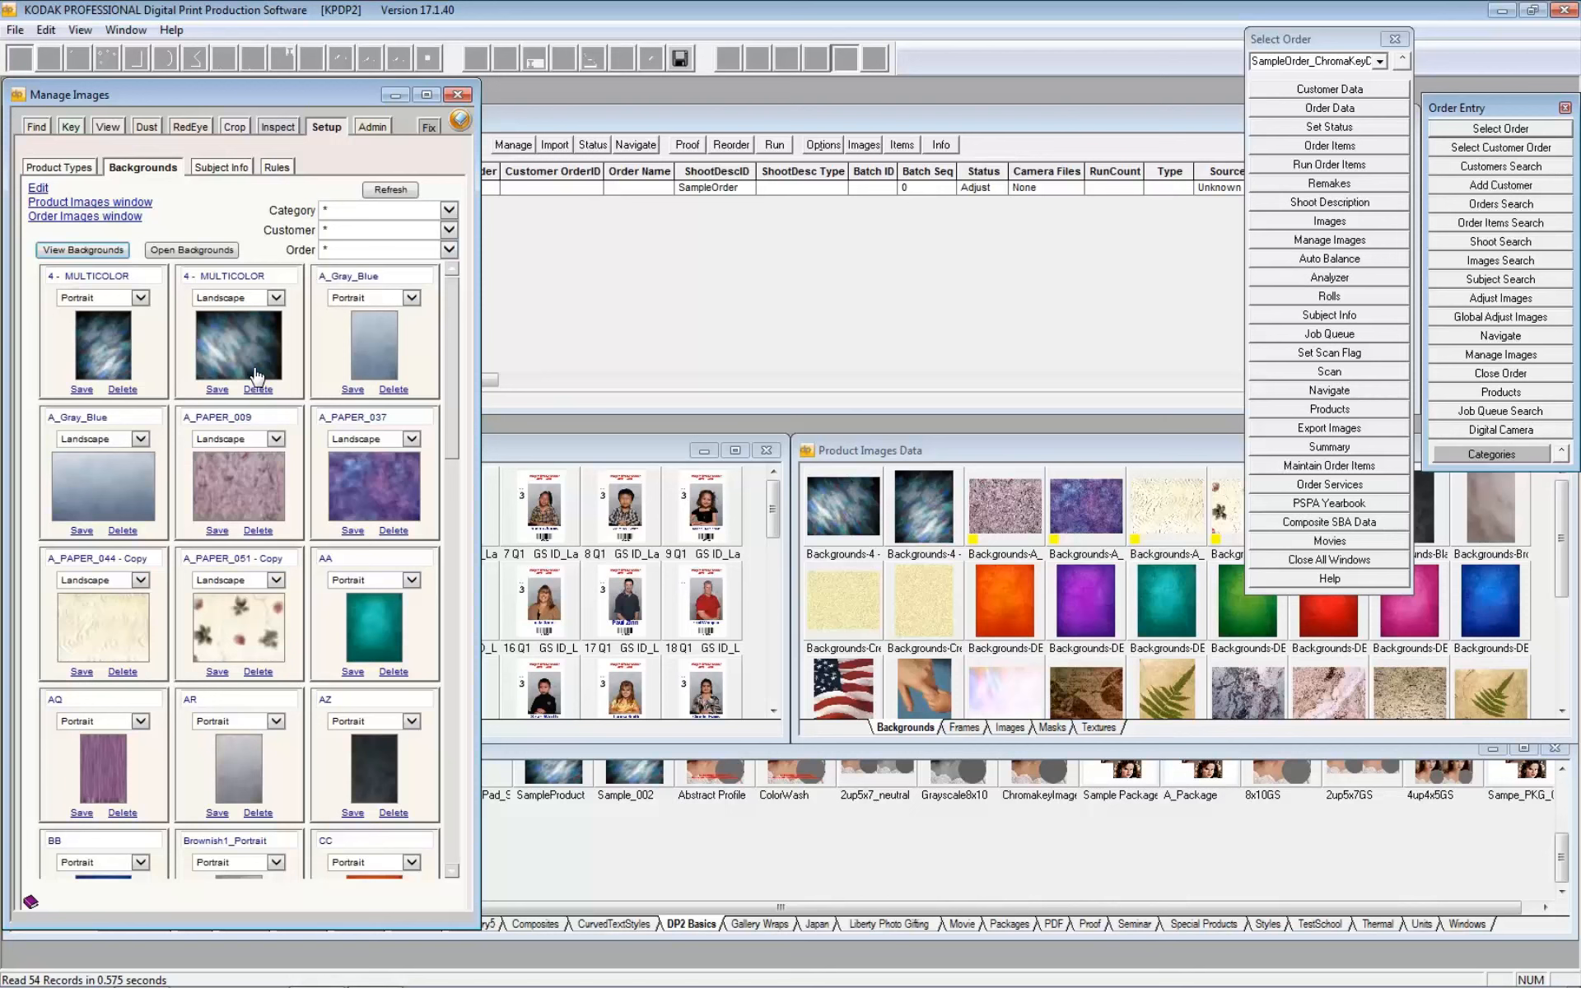
left_click_drag(147, 274, 29, 275)
left_click_drag(280, 275, 179, 275)
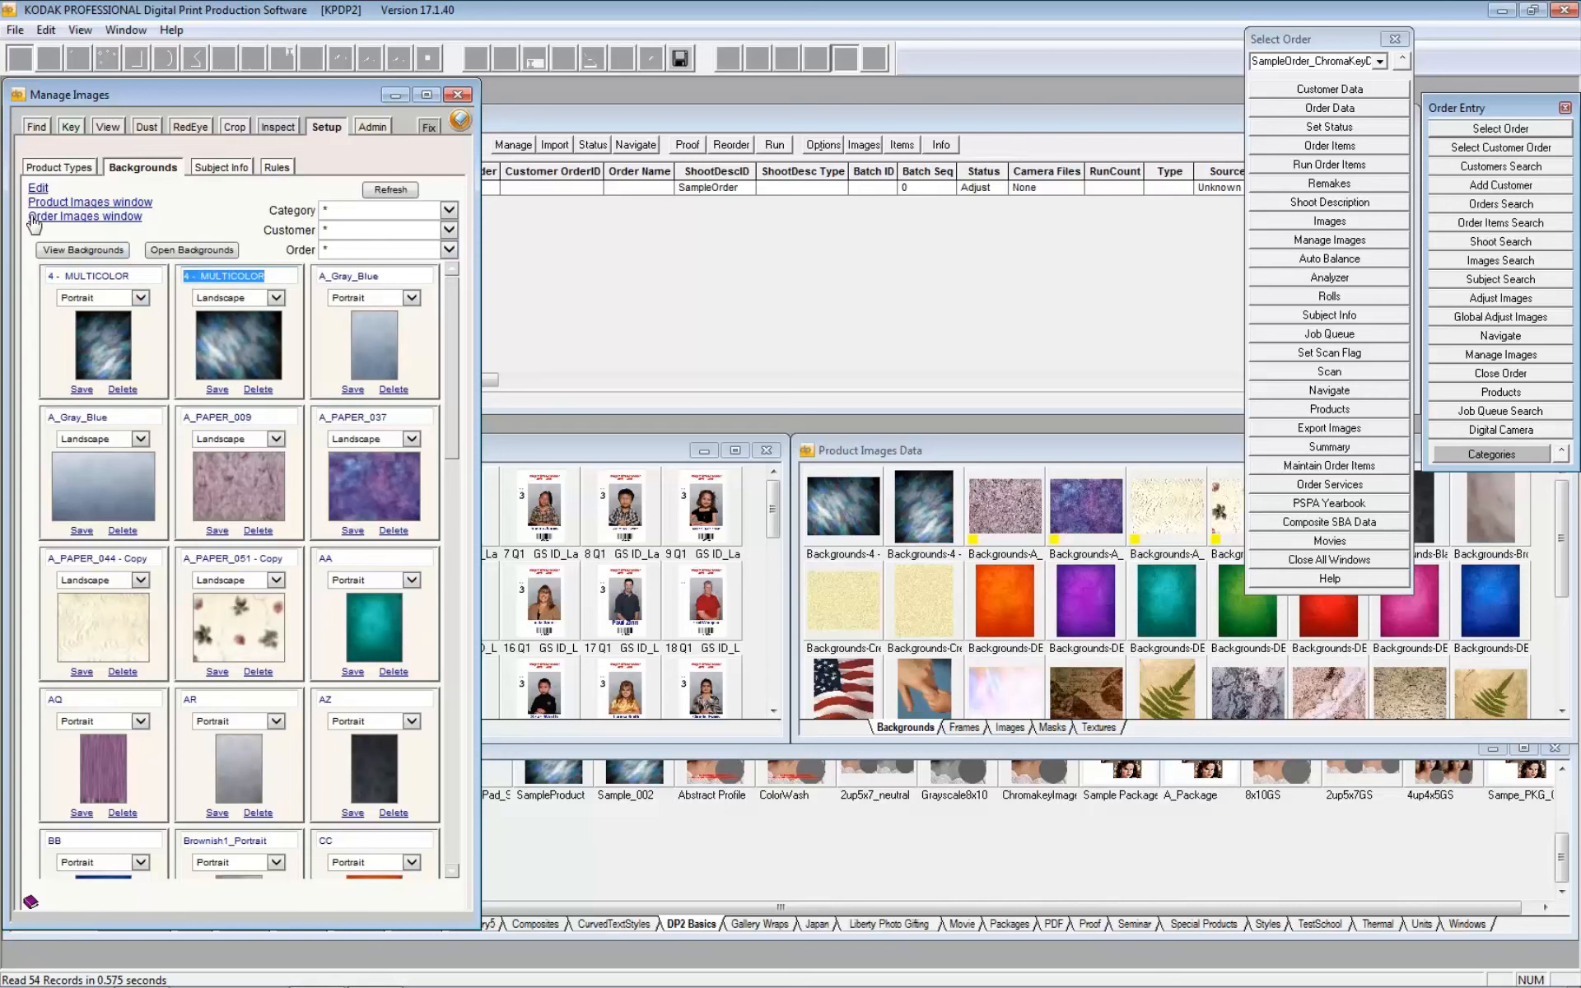
Step: Open and enlarge the chroma key backgrounds table to examine its orientation and background ID entries
left_click(37, 188)
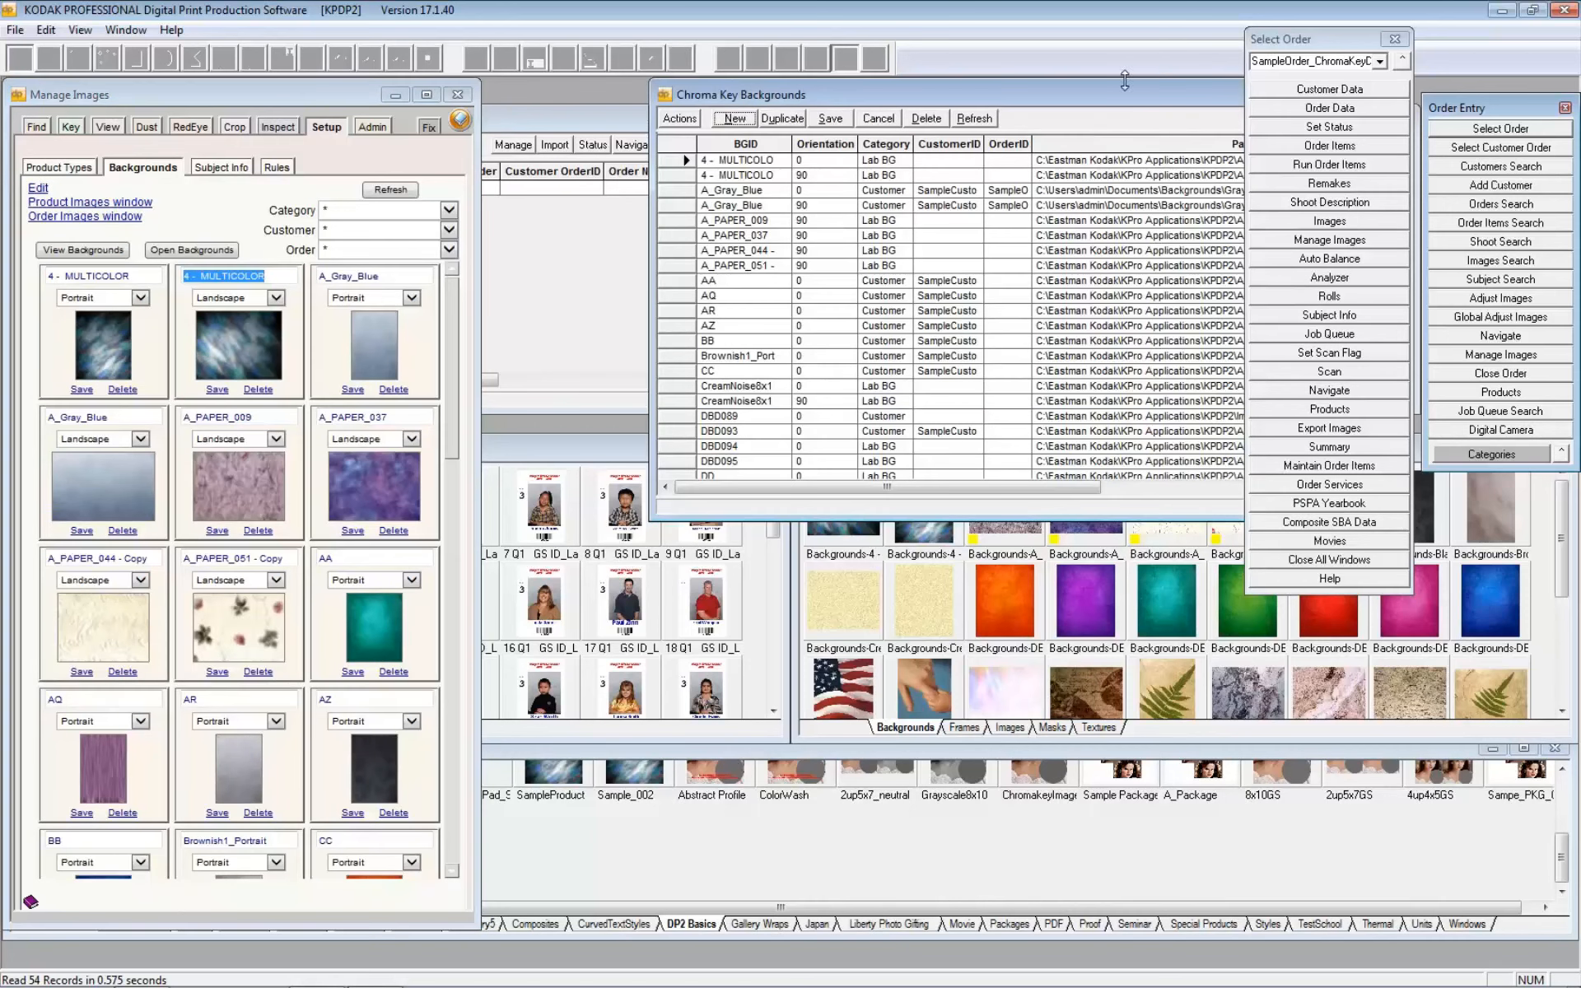
left_click_drag(1139, 100, 867, 119)
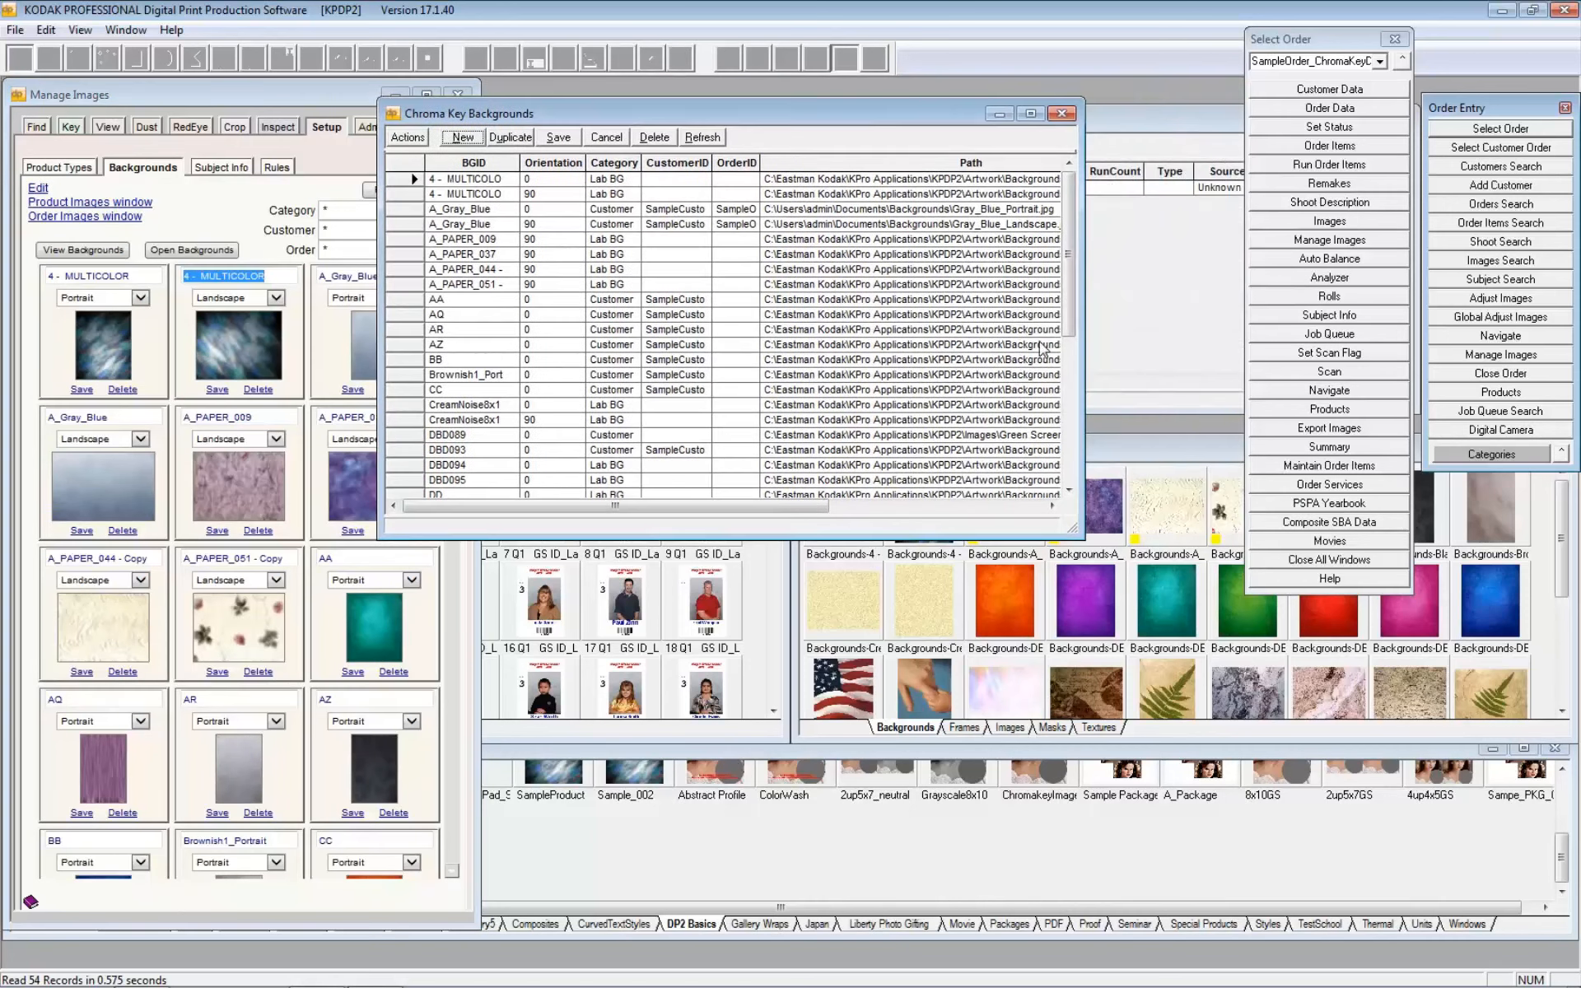
left_click_drag(1067, 530, 1104, 669)
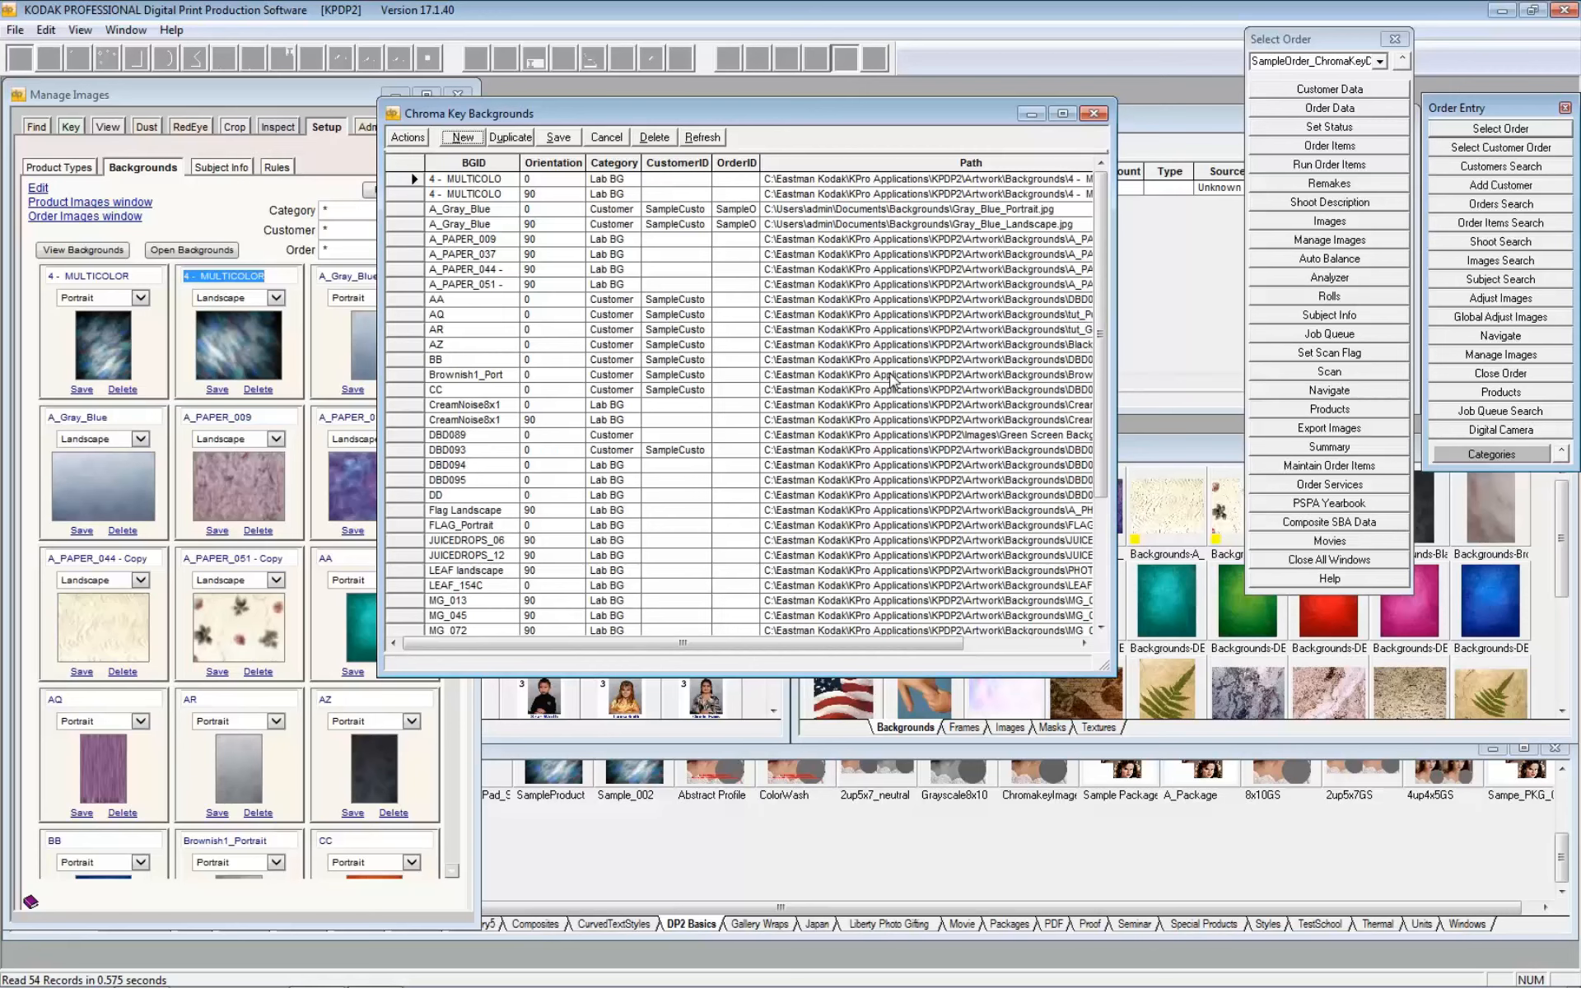
left_click(540, 186)
left_click(543, 196)
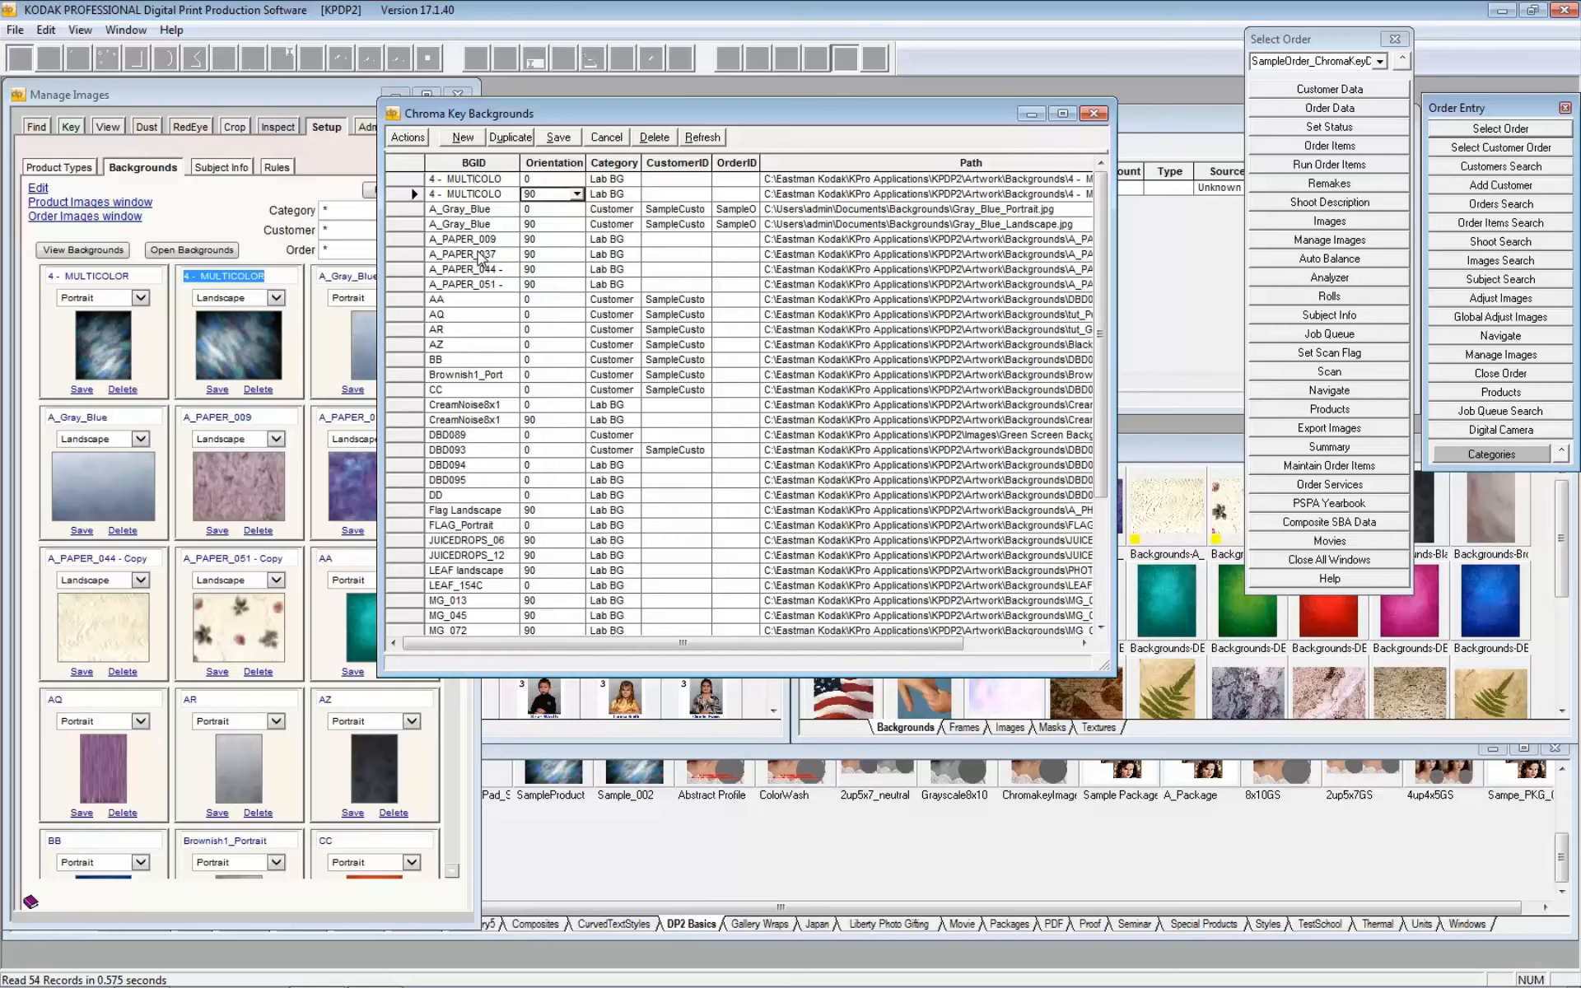
left_click(482, 162)
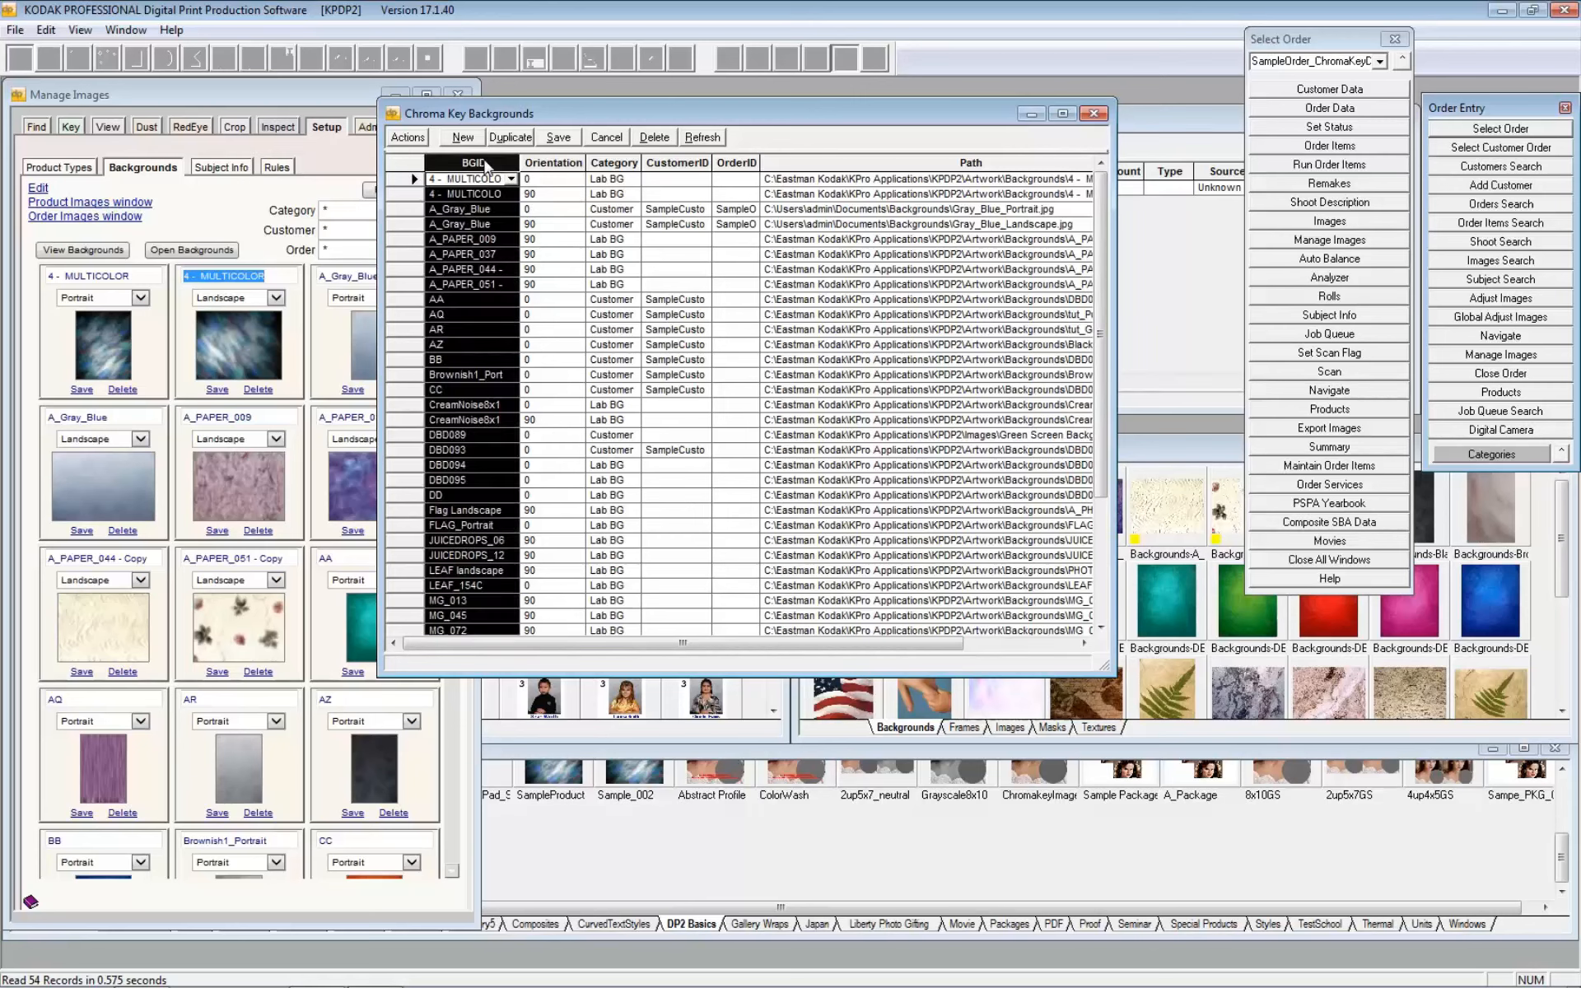
Step: Examine the names of the landscape 4 - MULTICOLOR, AA and AQ backgrounds in the background thumbnails
left_click(271, 277)
left_click_drag(275, 278, 161, 277)
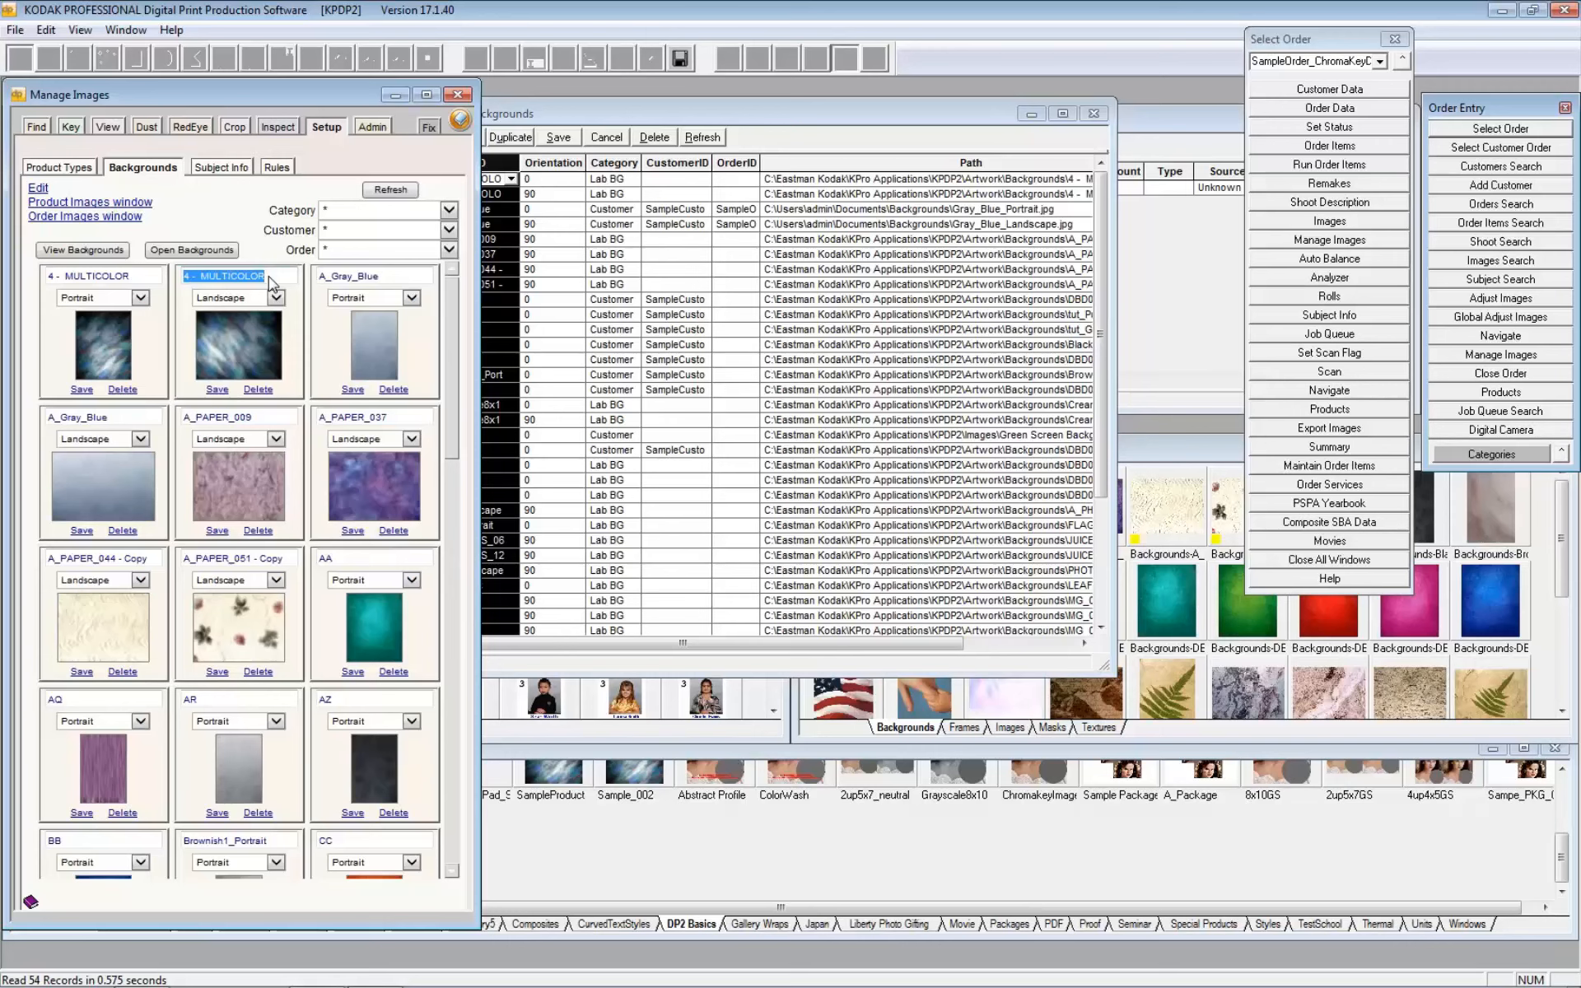
left_click(339, 560)
left_click(69, 699)
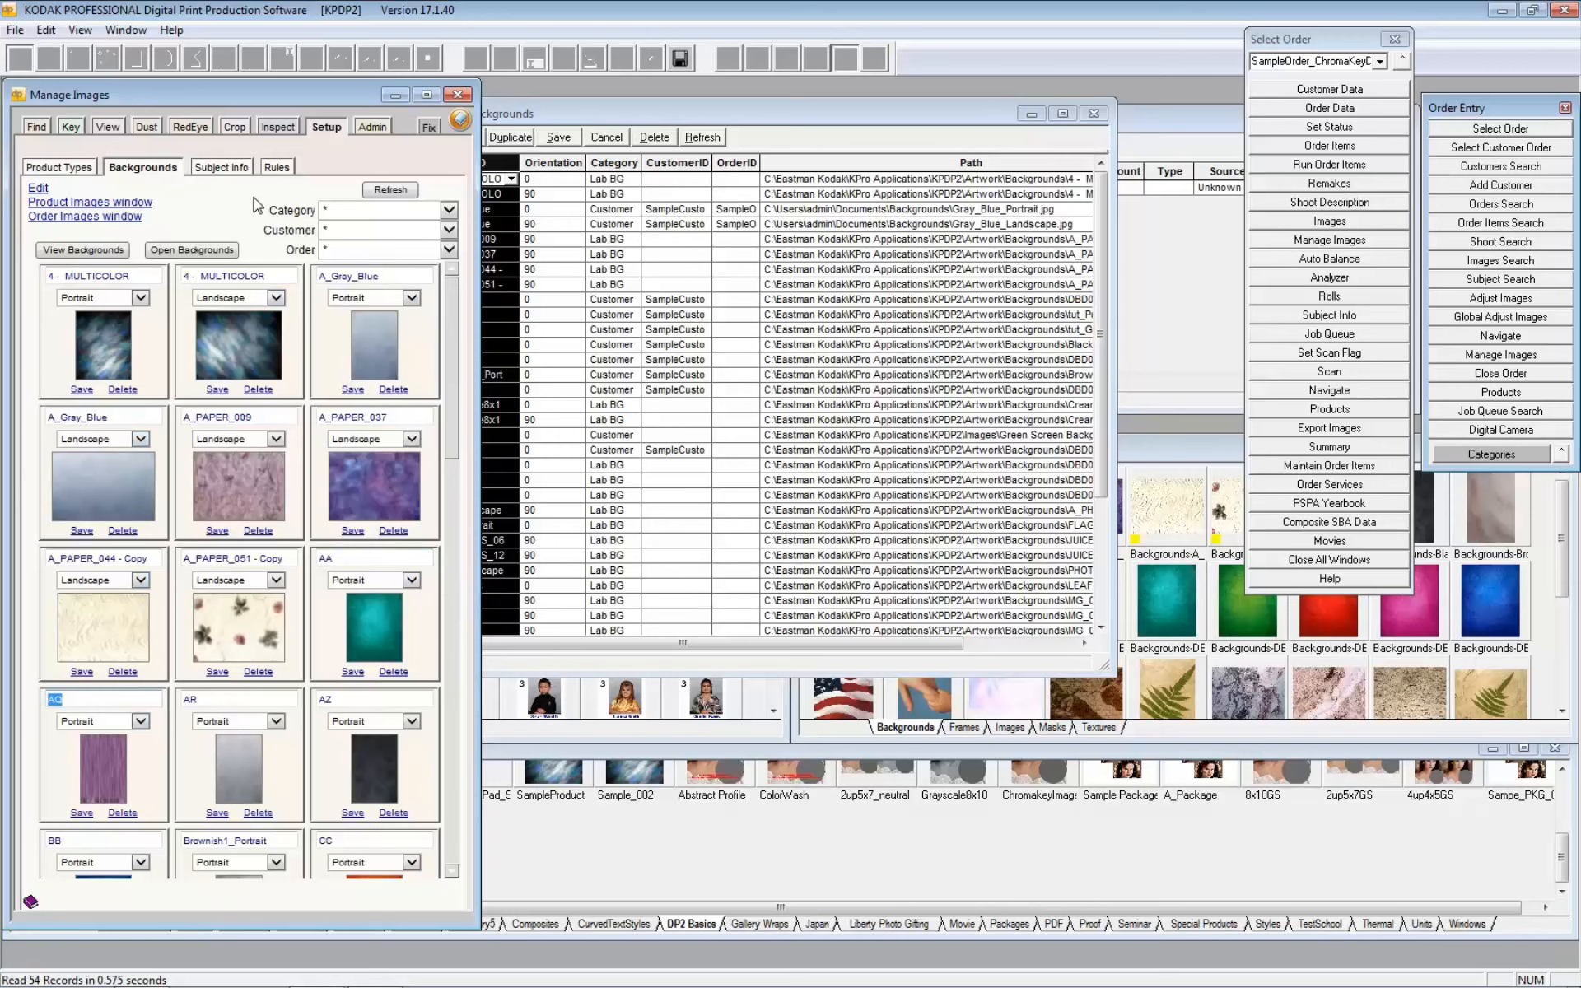
Step: Examine the Orientation, Category, CustomerID and OrderID columns of the chroma key backgrounds table and close it
left_click(556, 165)
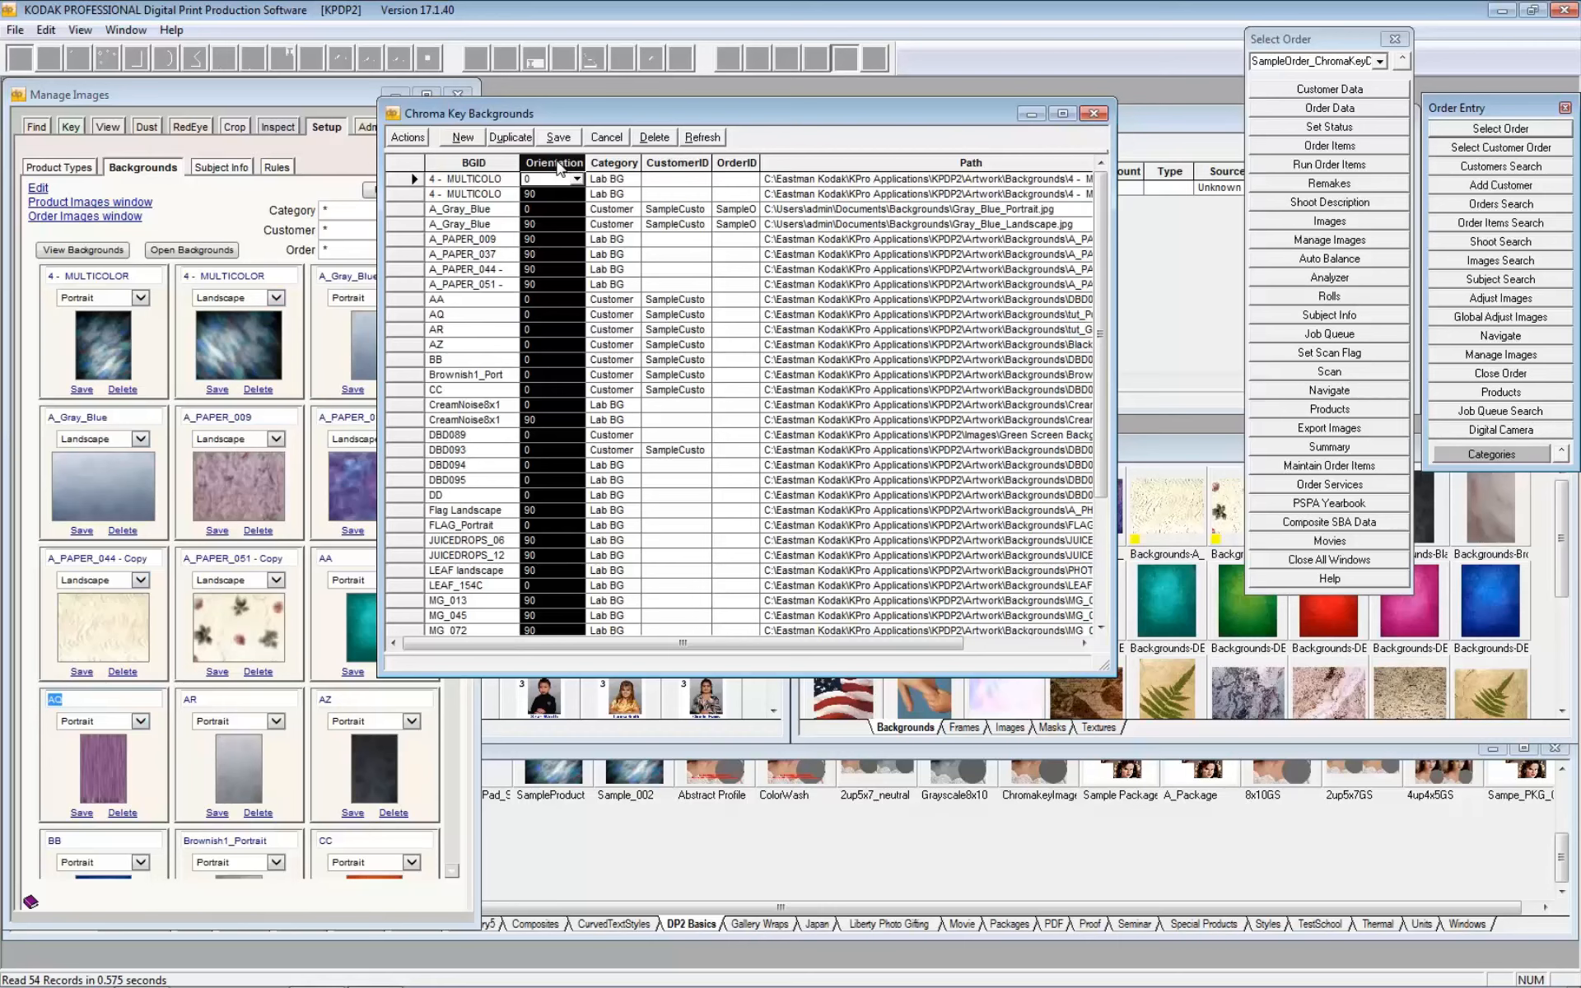
left_click(540, 223)
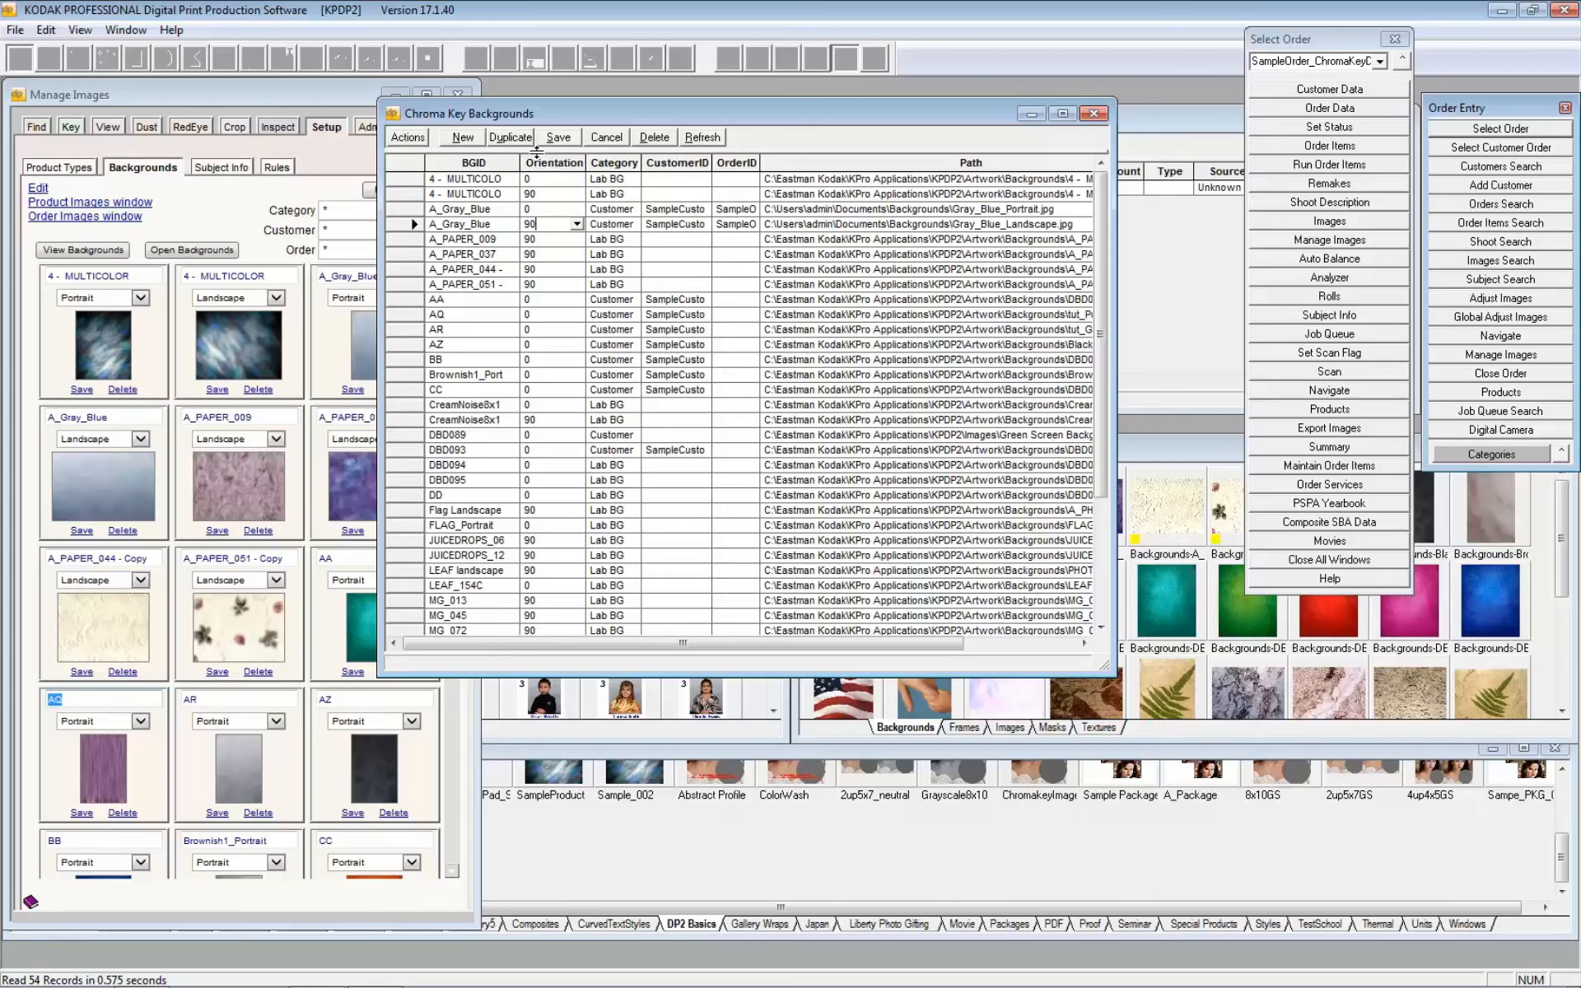
left_click(614, 163)
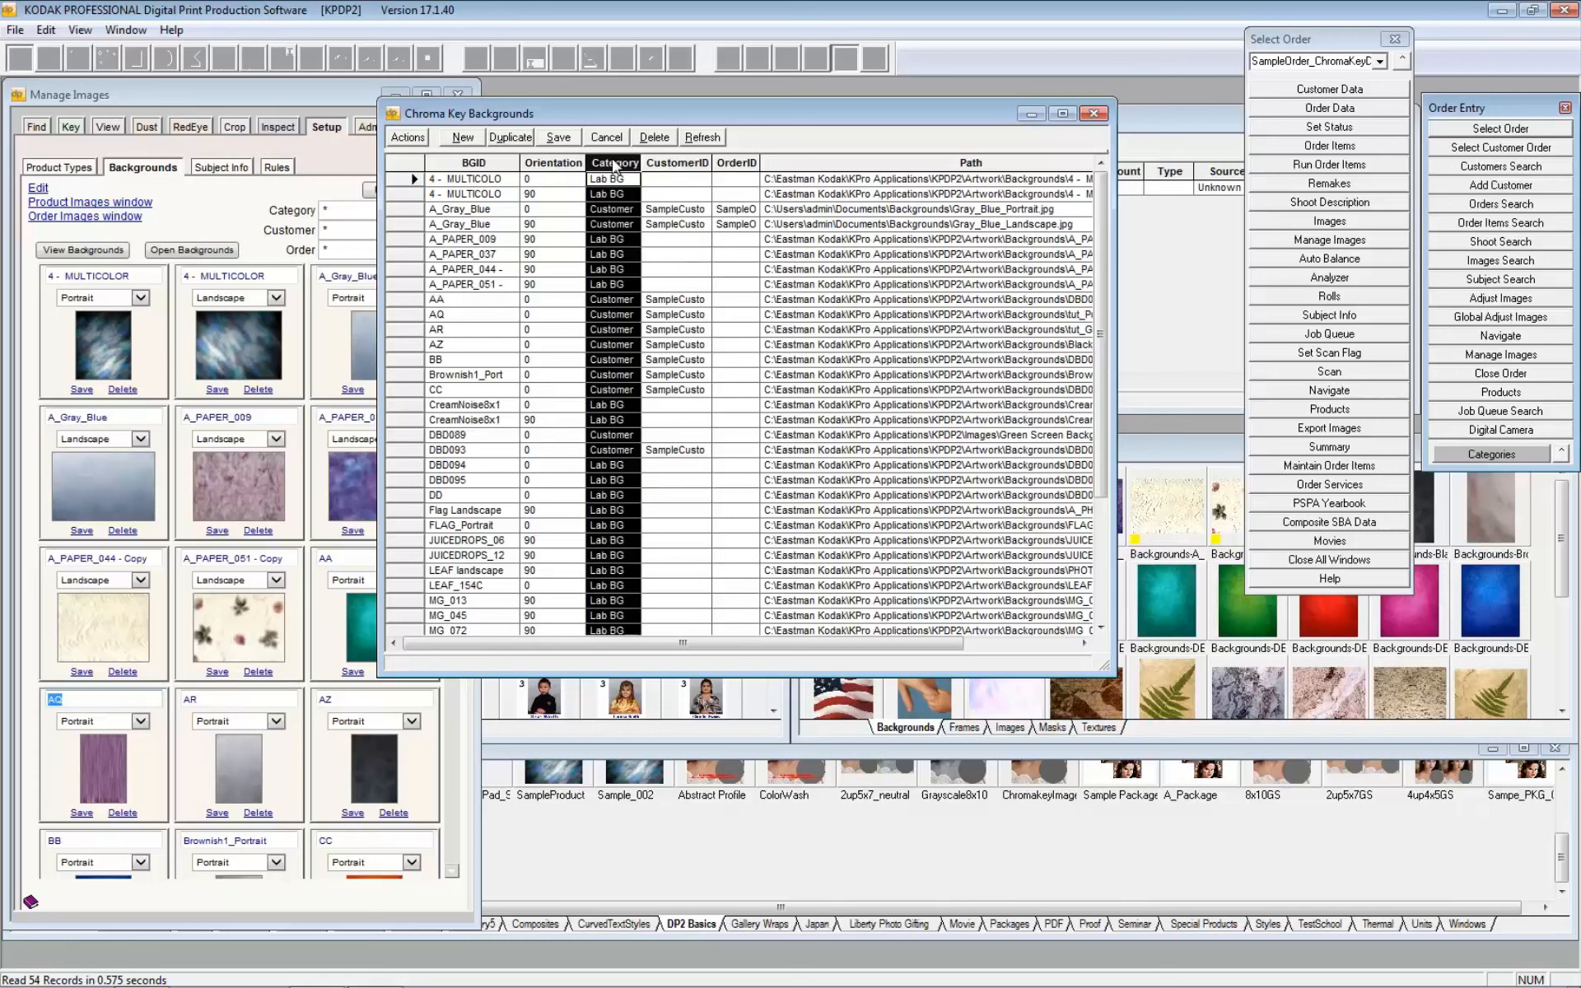
left_click(677, 164)
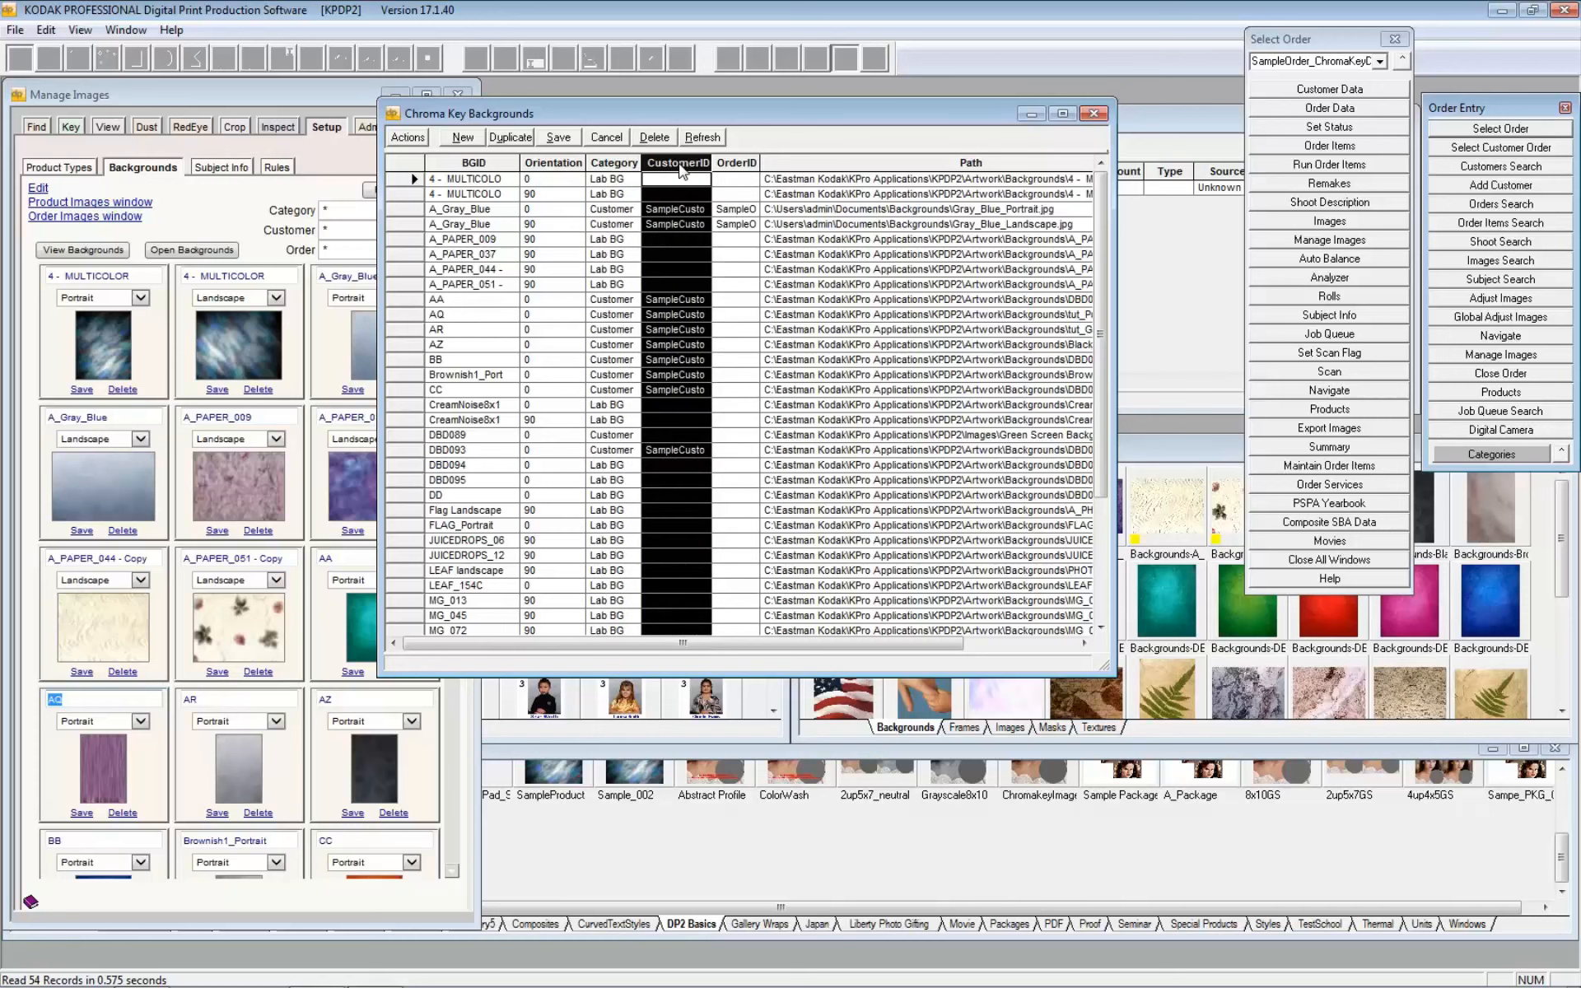
left_click(737, 163)
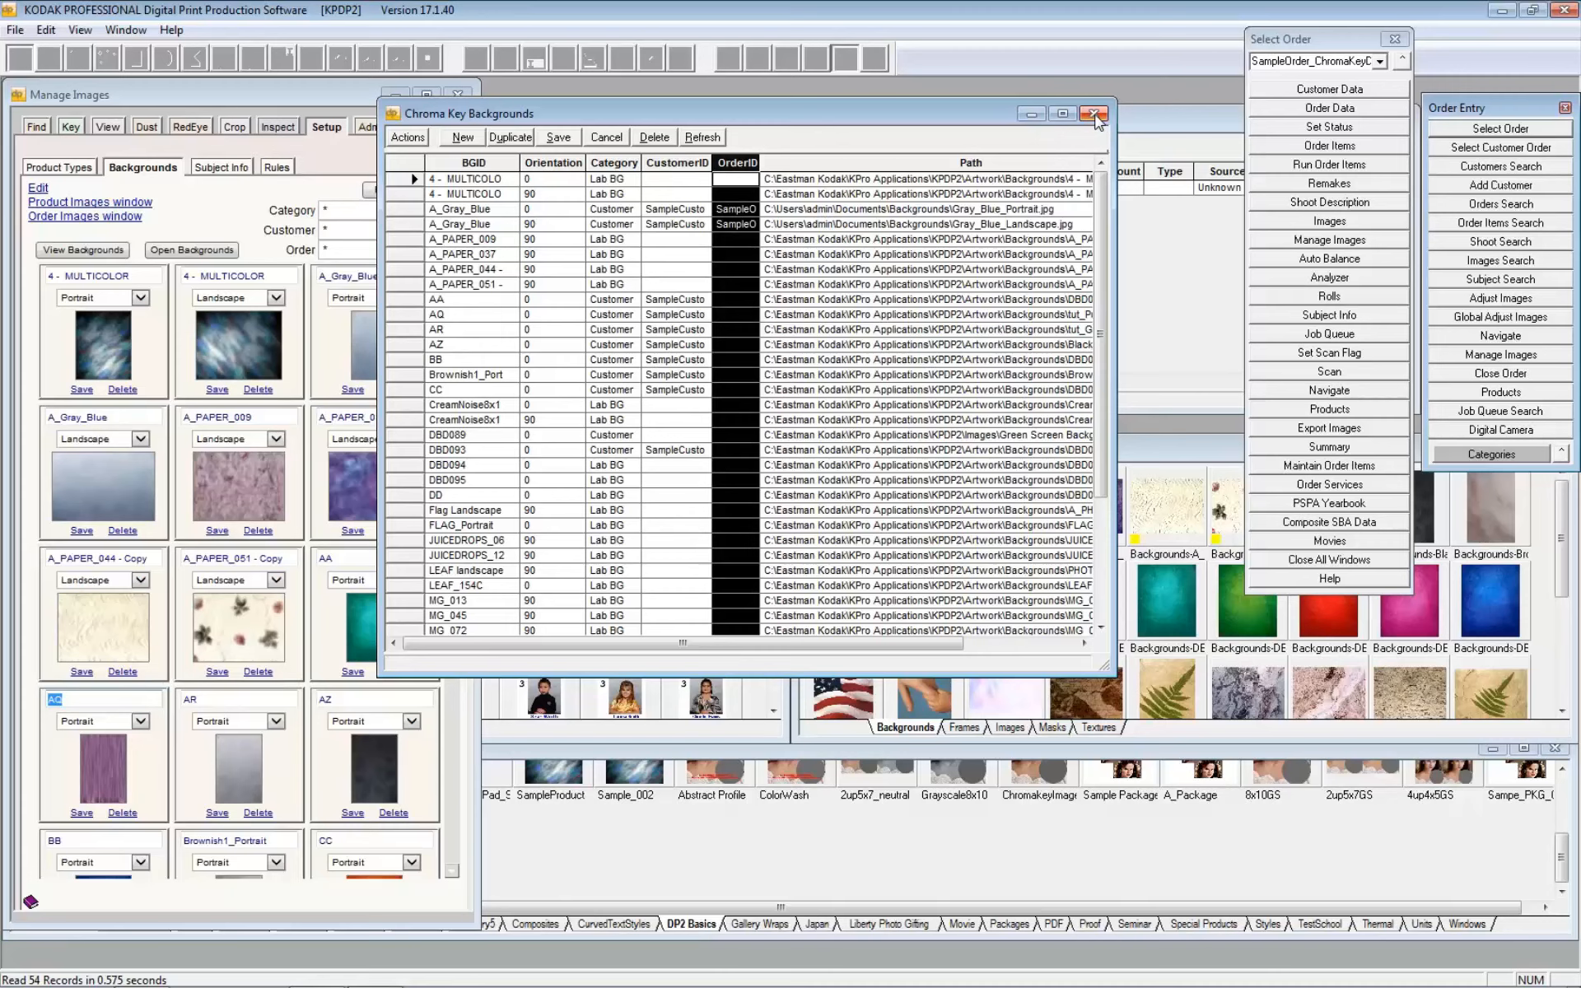
left_click(1093, 114)
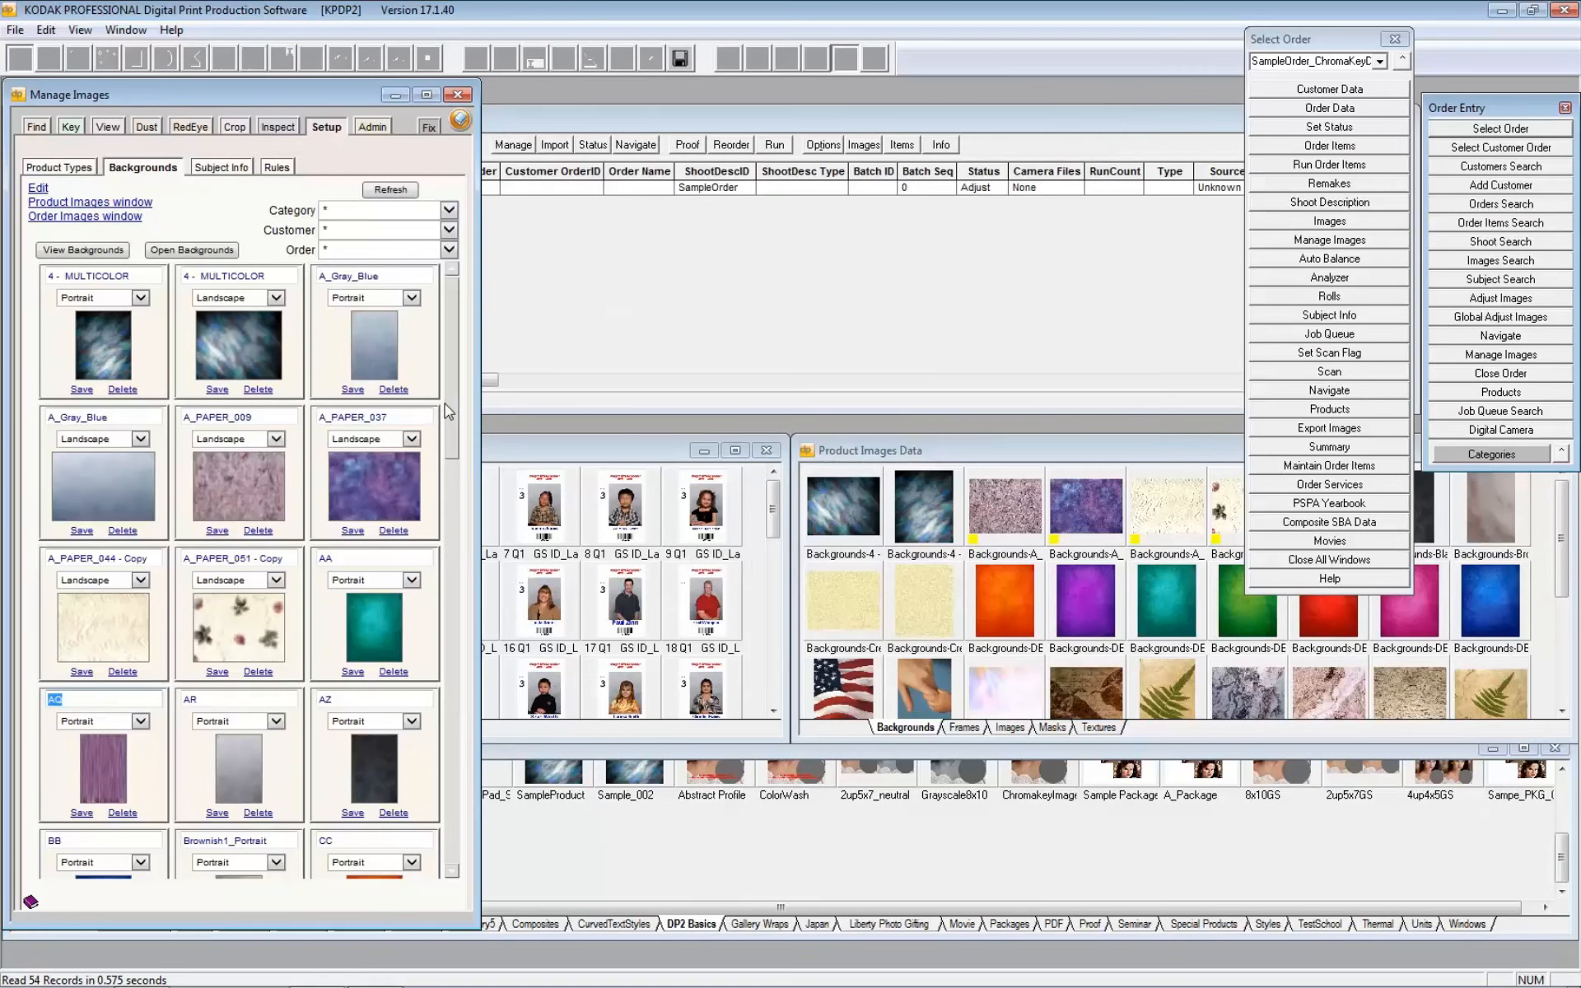
Step: Add the HANDS_153 image from the product images as a portrait background and save it
left_click_drag(449, 446, 455, 861)
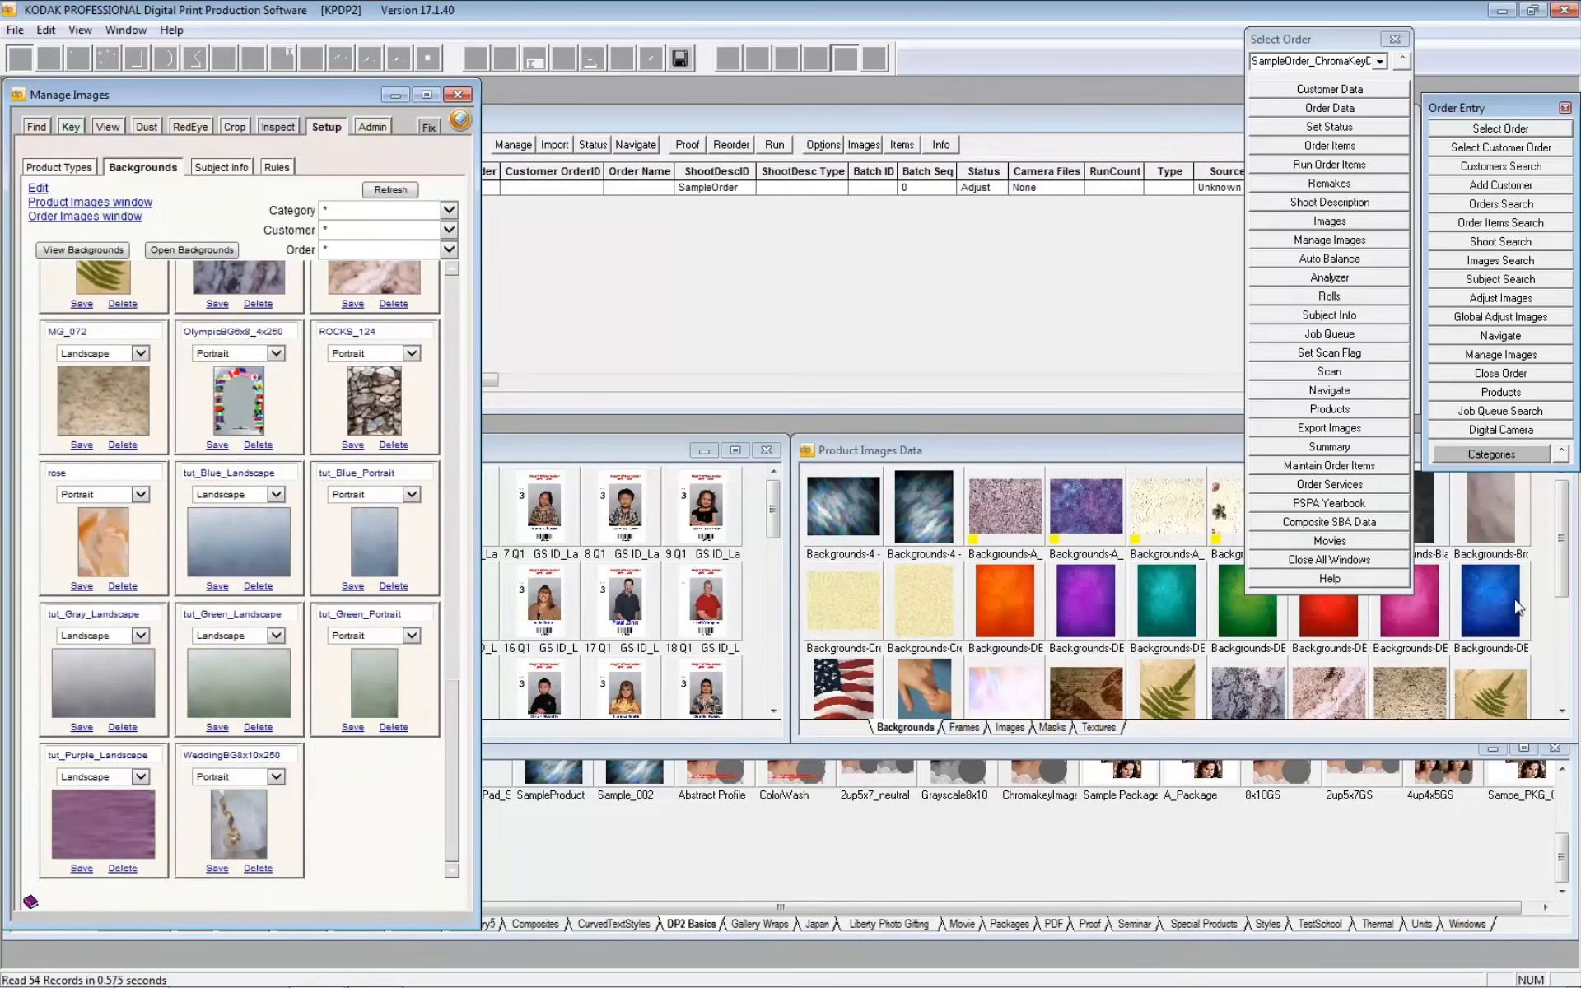
left_click_drag(1563, 557, 1563, 639)
left_click(922, 506)
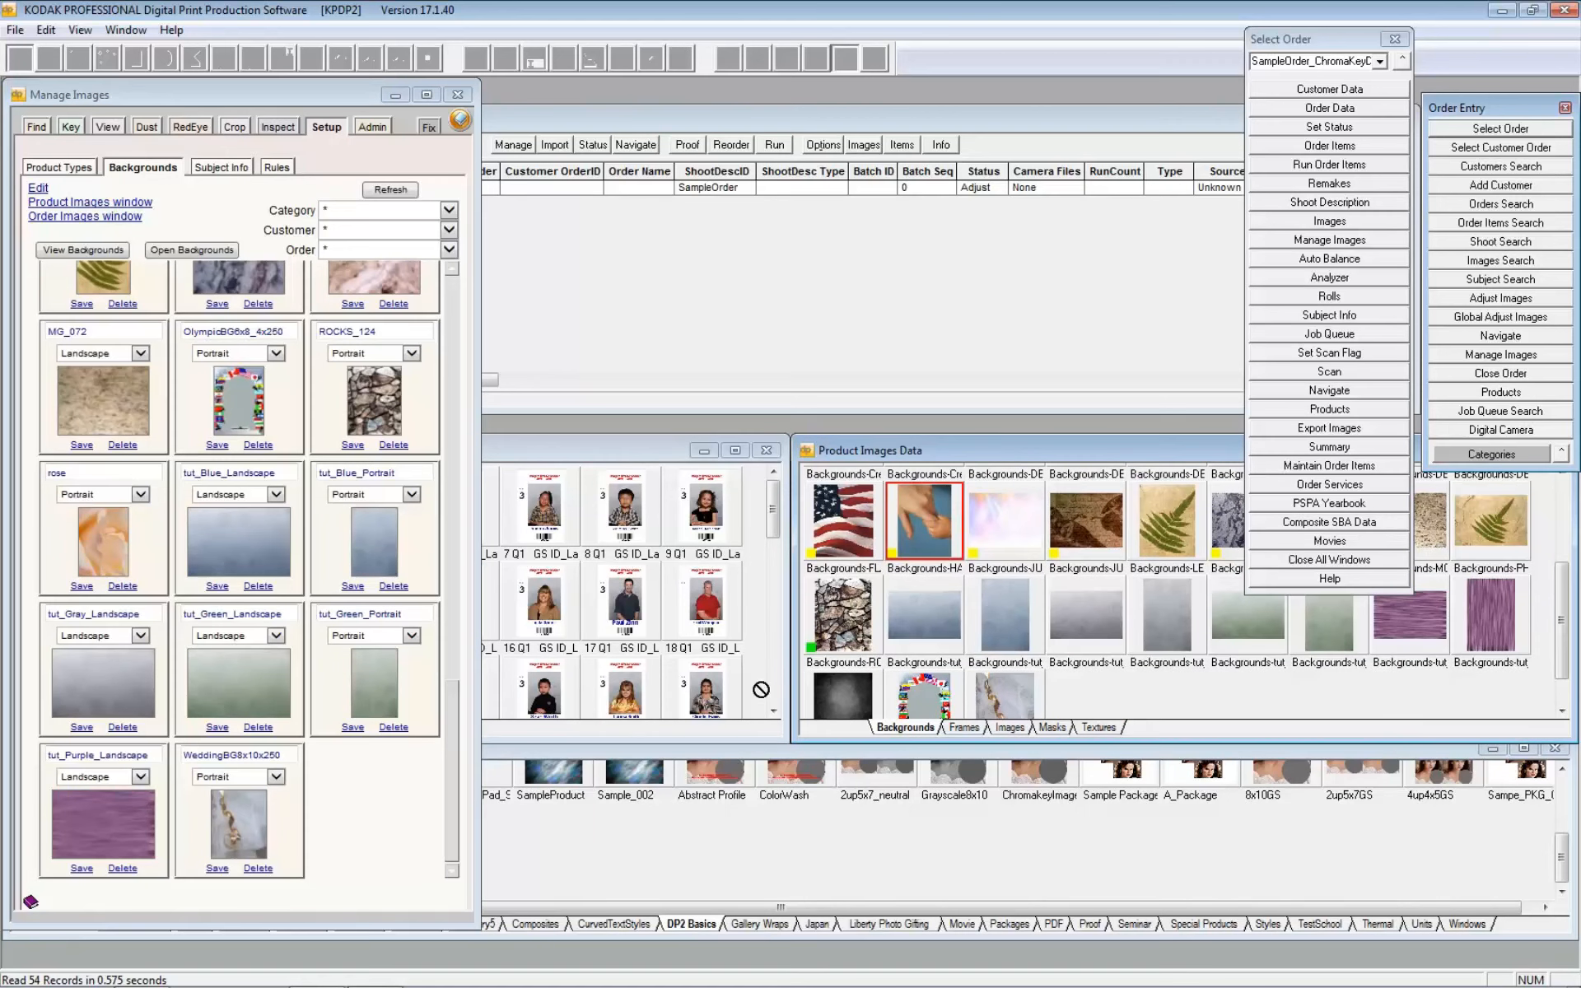
left_click_drag(377, 807, 378, 807)
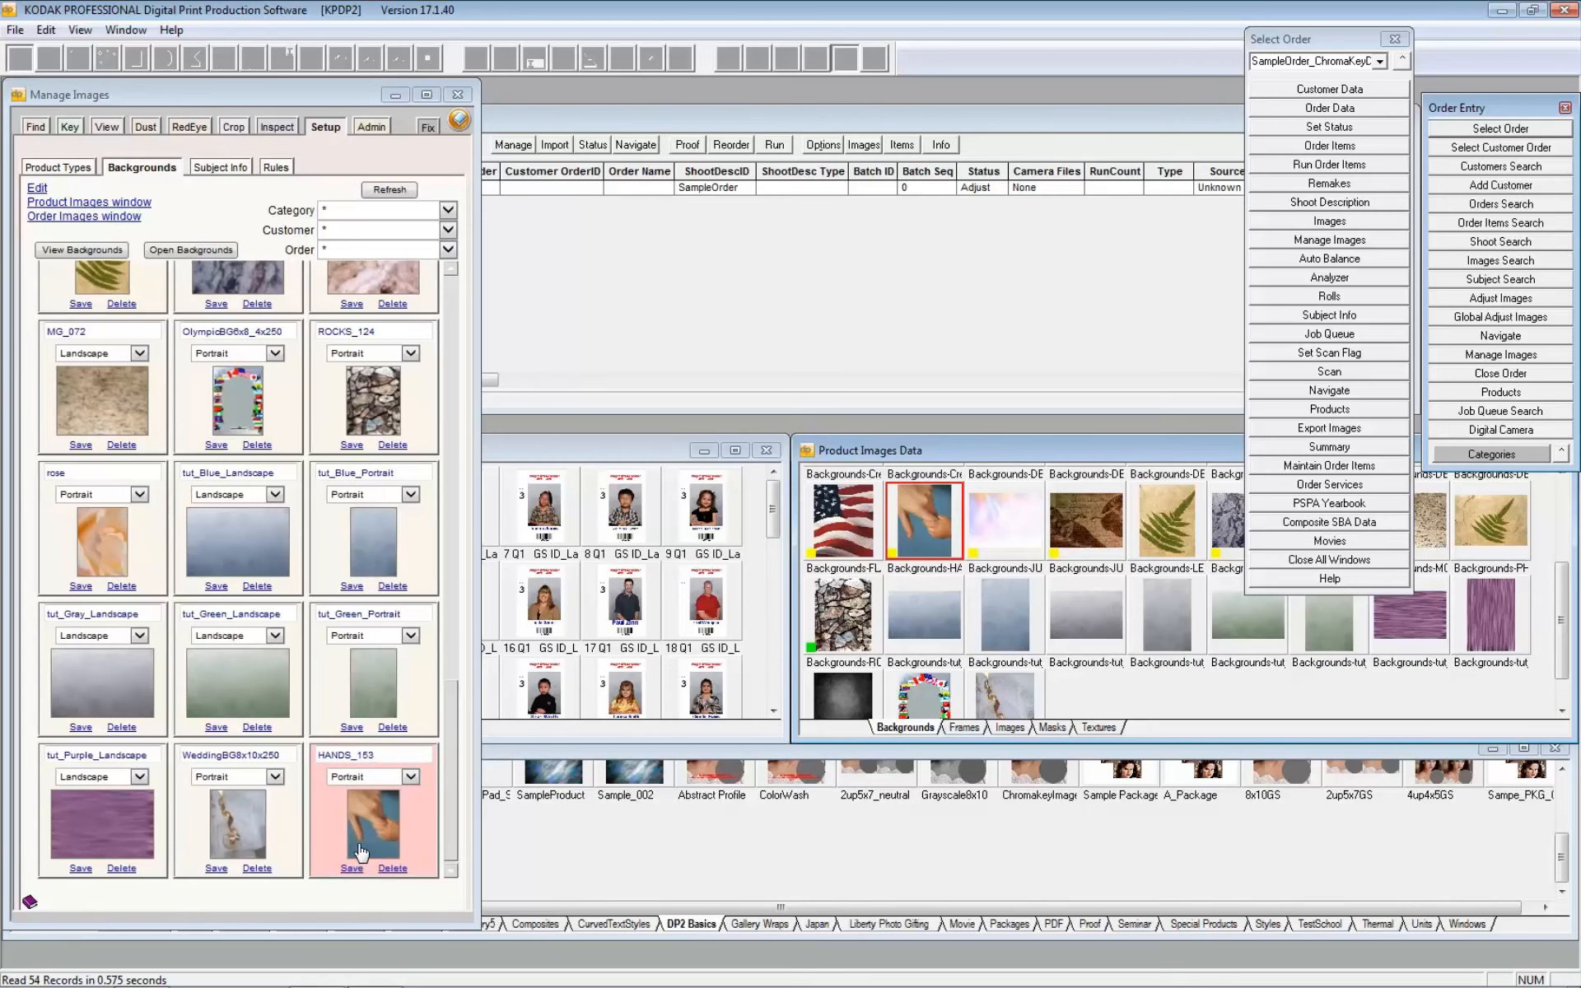
left_click(382, 754)
double_click(382, 755)
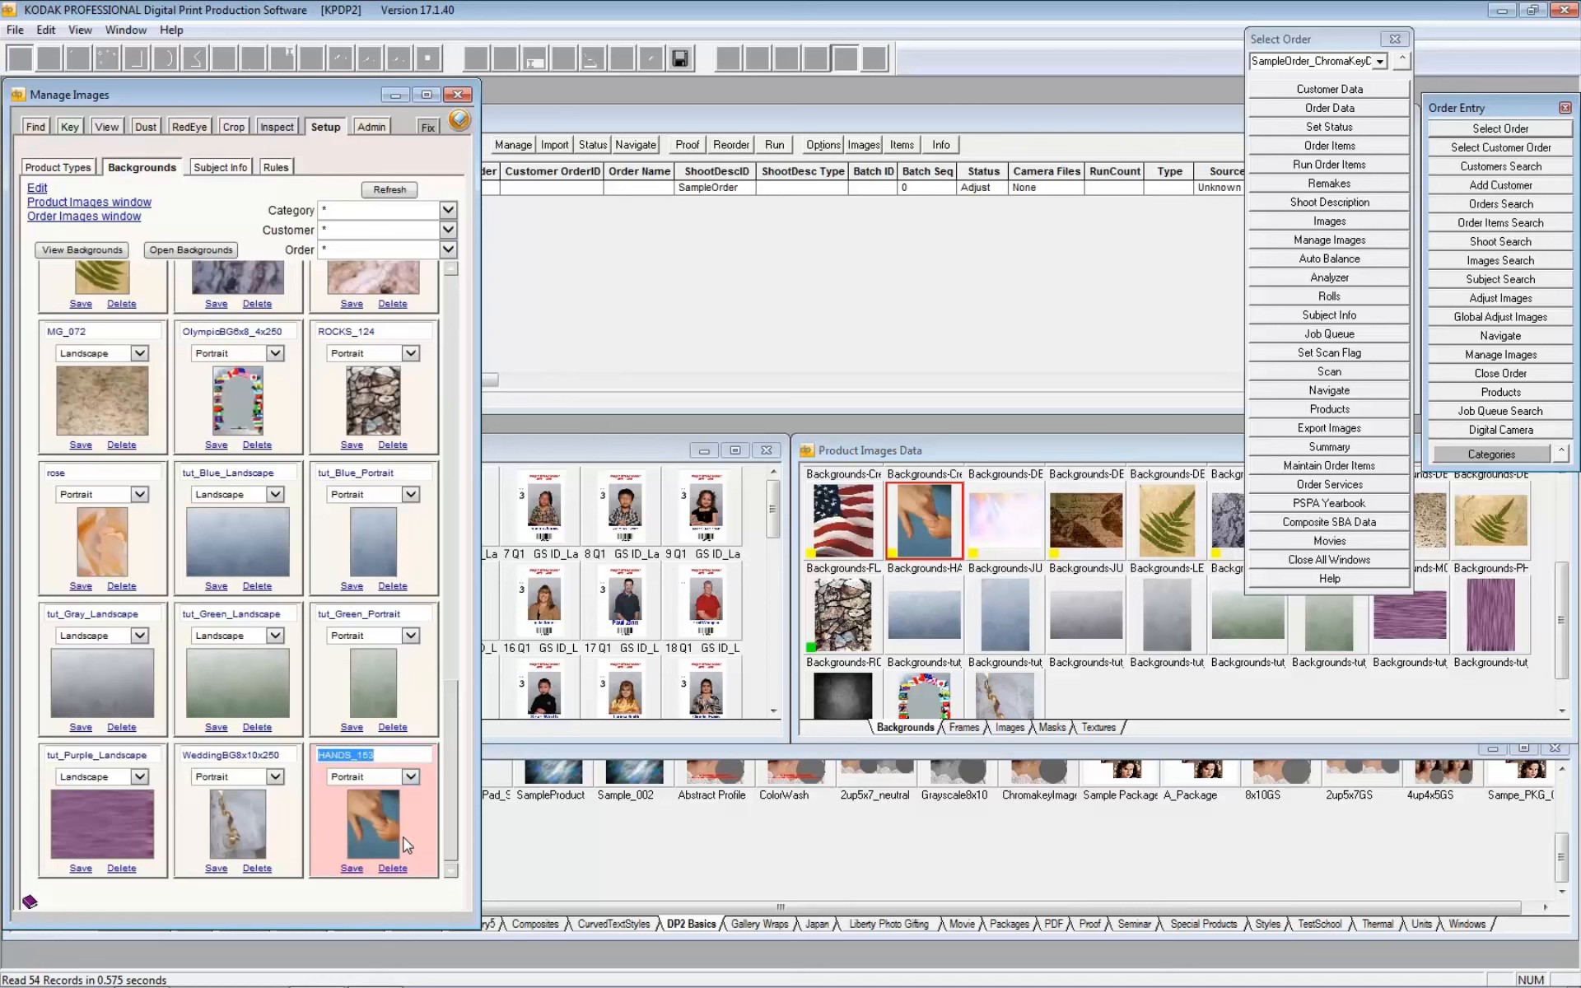
left_click(352, 868)
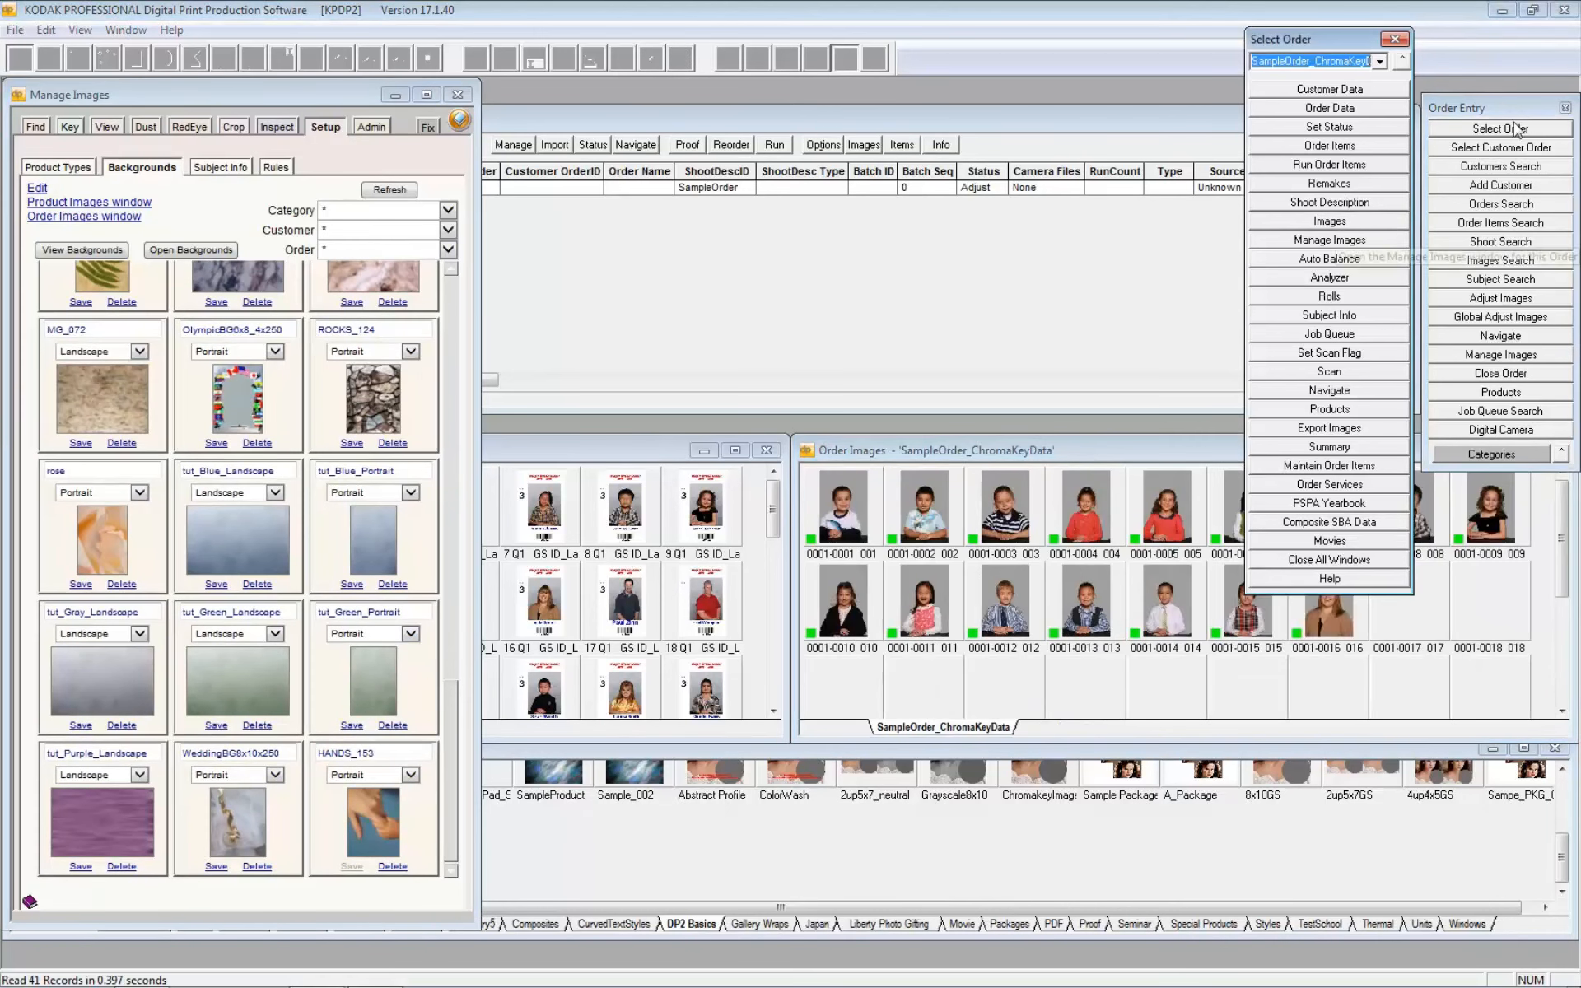
Step: Add the BLUE_AA image from the SampleOrder_ChromaKeyData order images as a portrait background and save it
left_click_drag(1563, 500, 1561, 642)
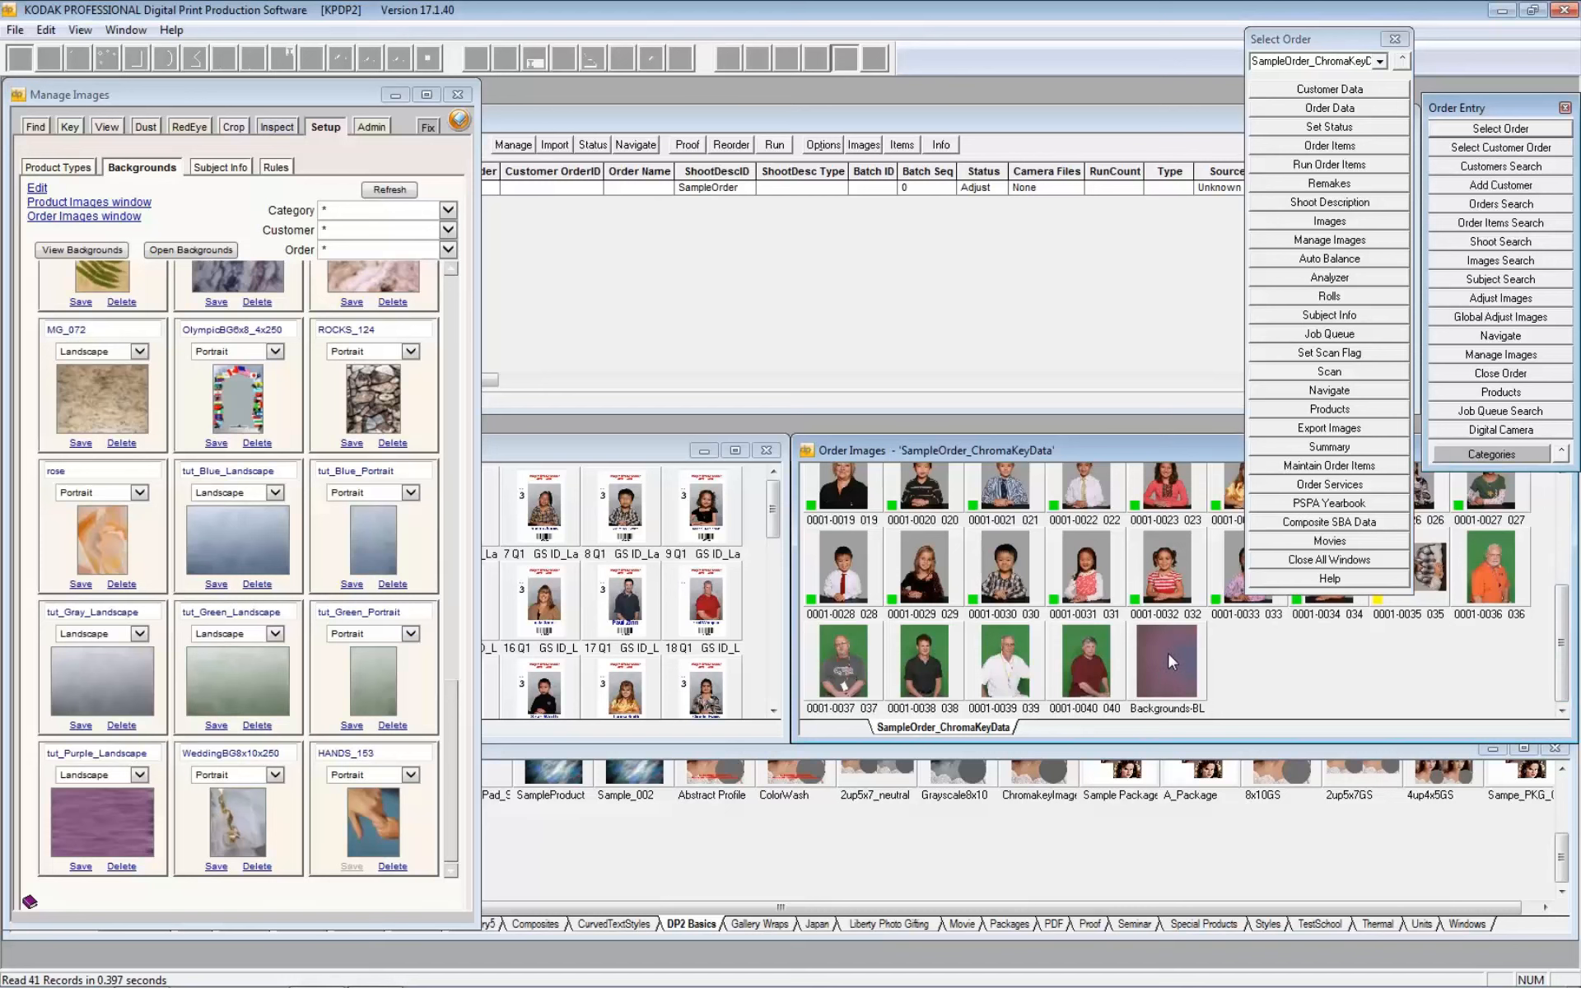
left_click_drag(1167, 649, 349, 738)
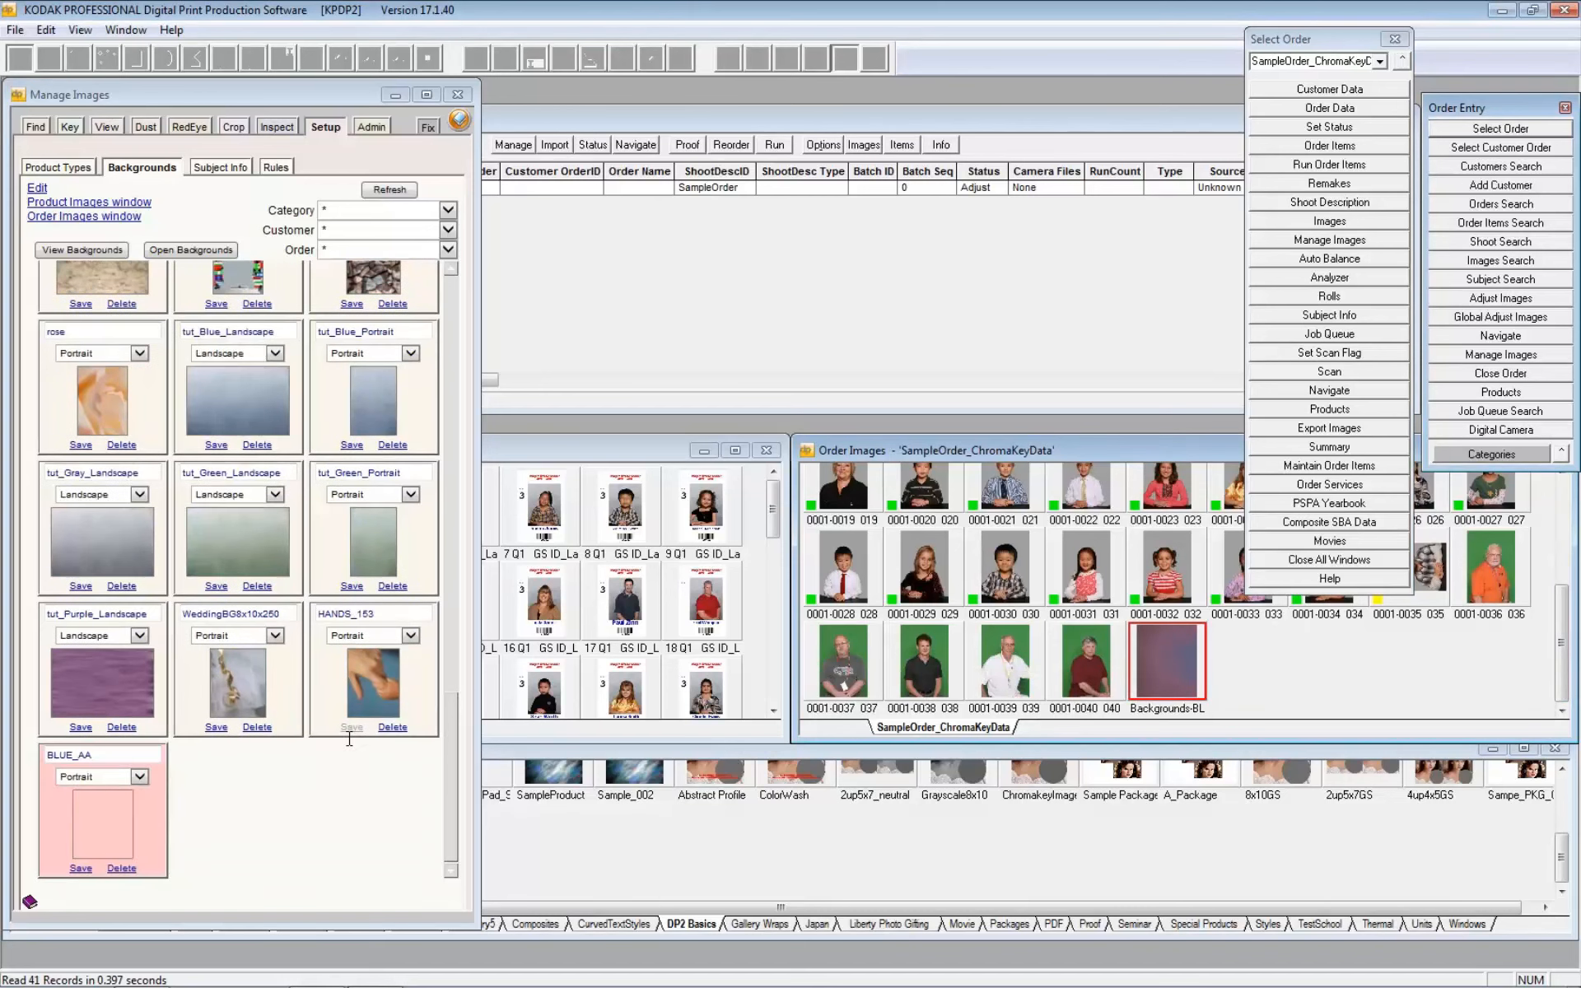
double_click(99, 757)
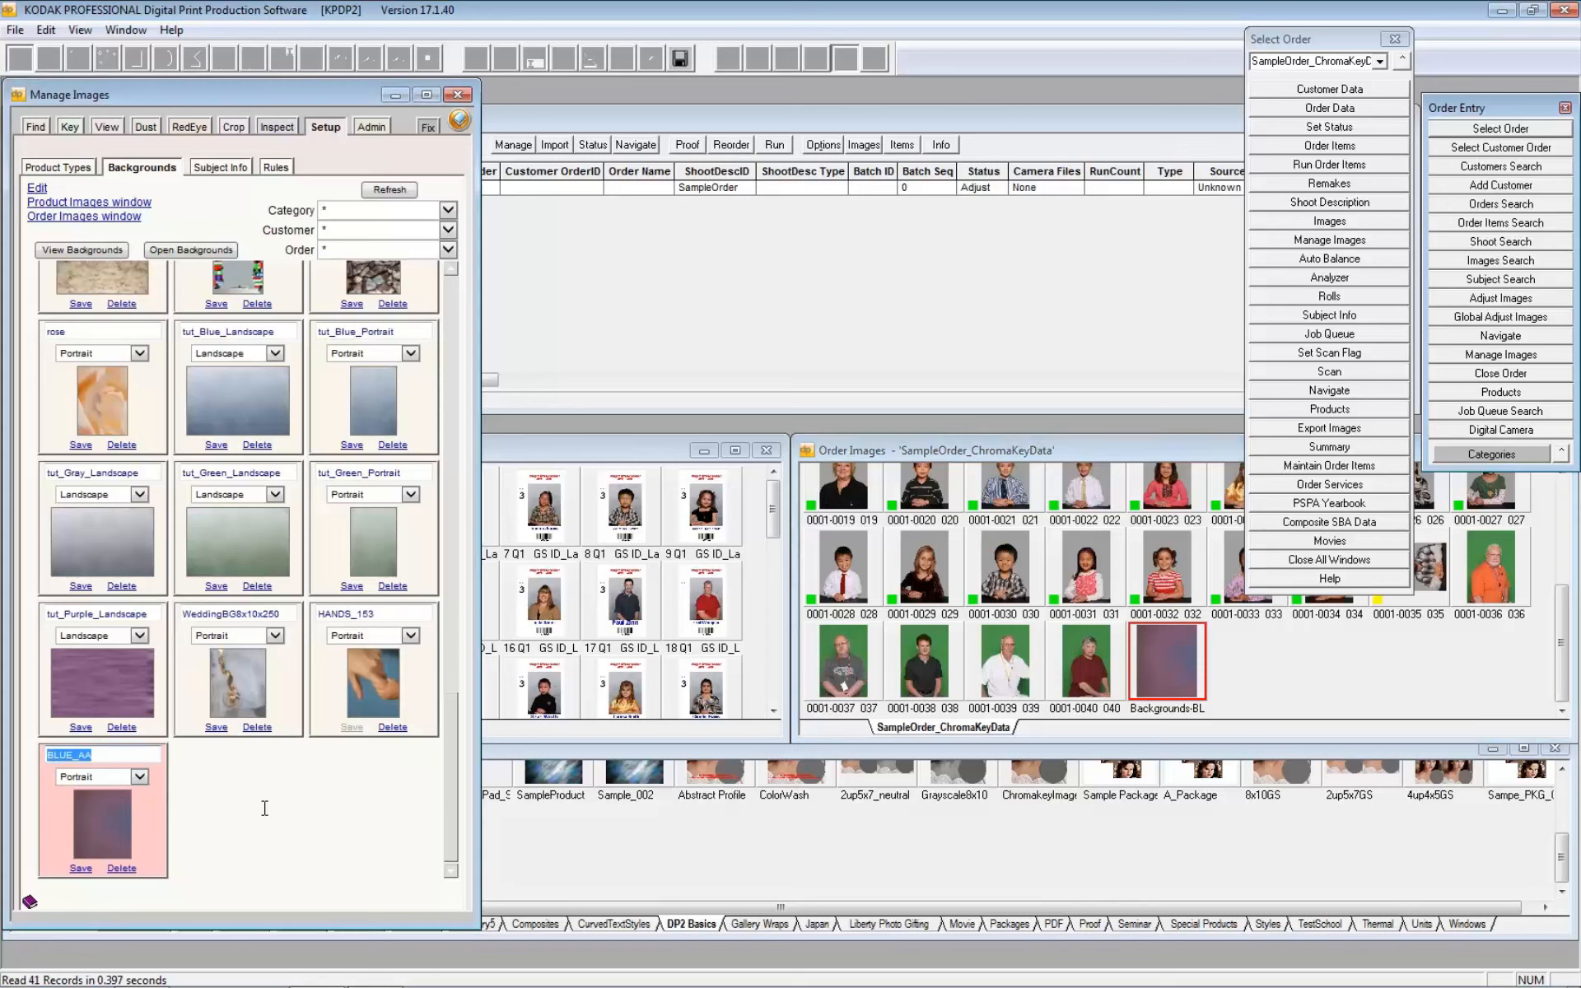
left_click(81, 869)
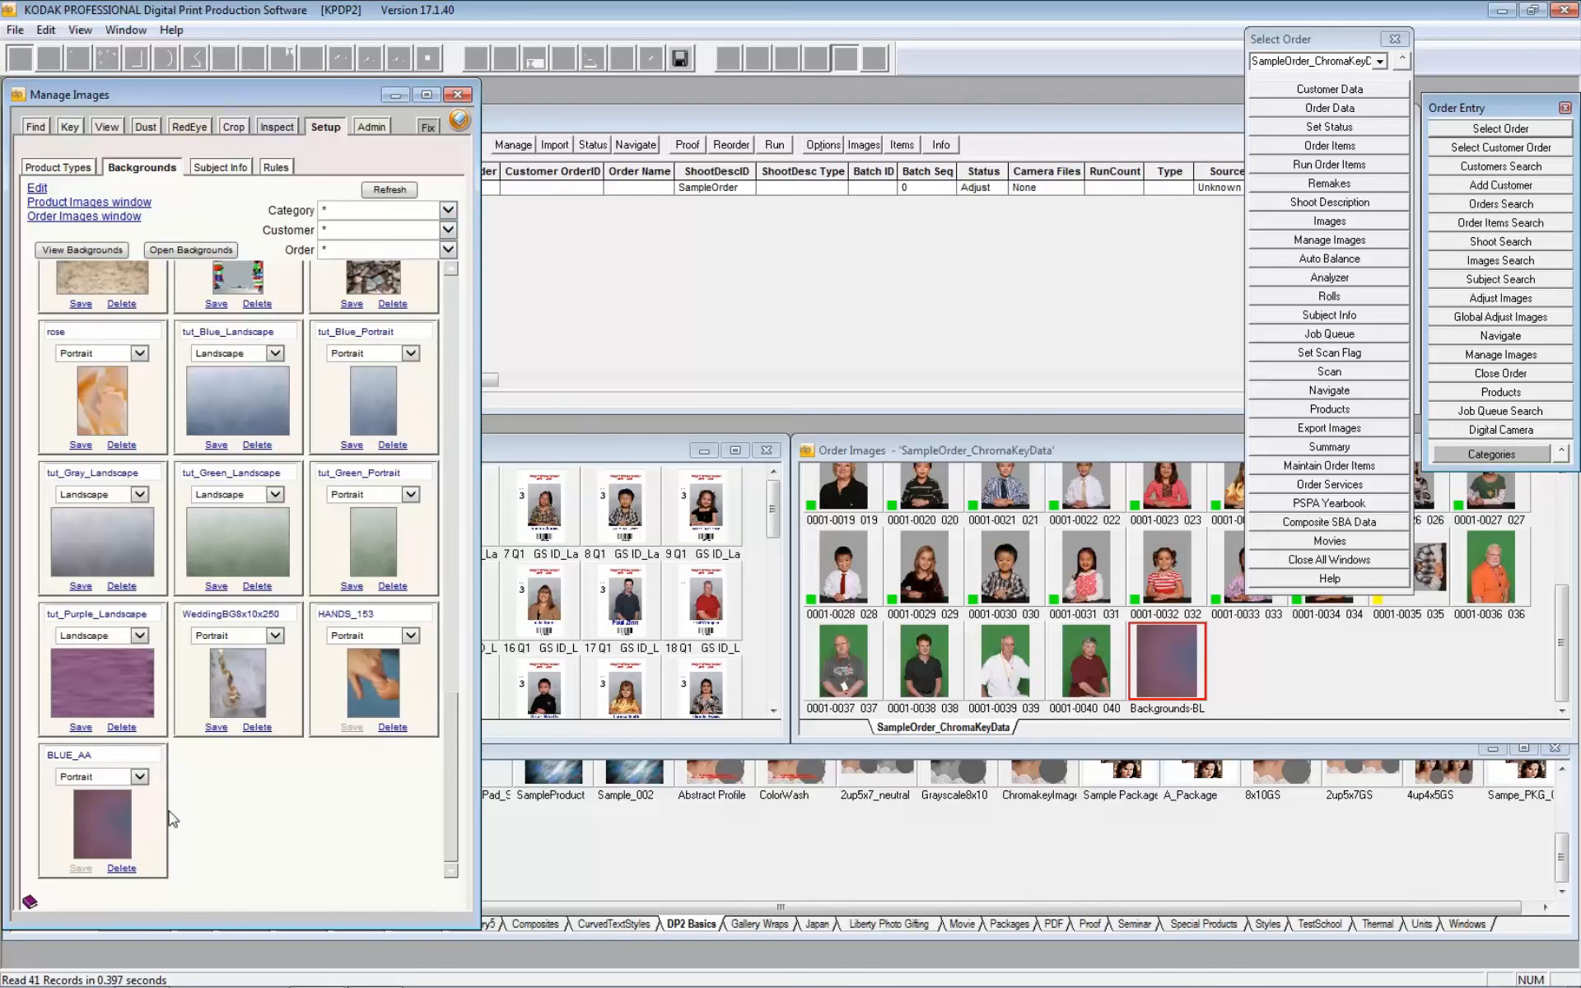
Step: Review the category, customer and order filter choices for the backgrounds, leaving each filter on *
left_click(448, 211)
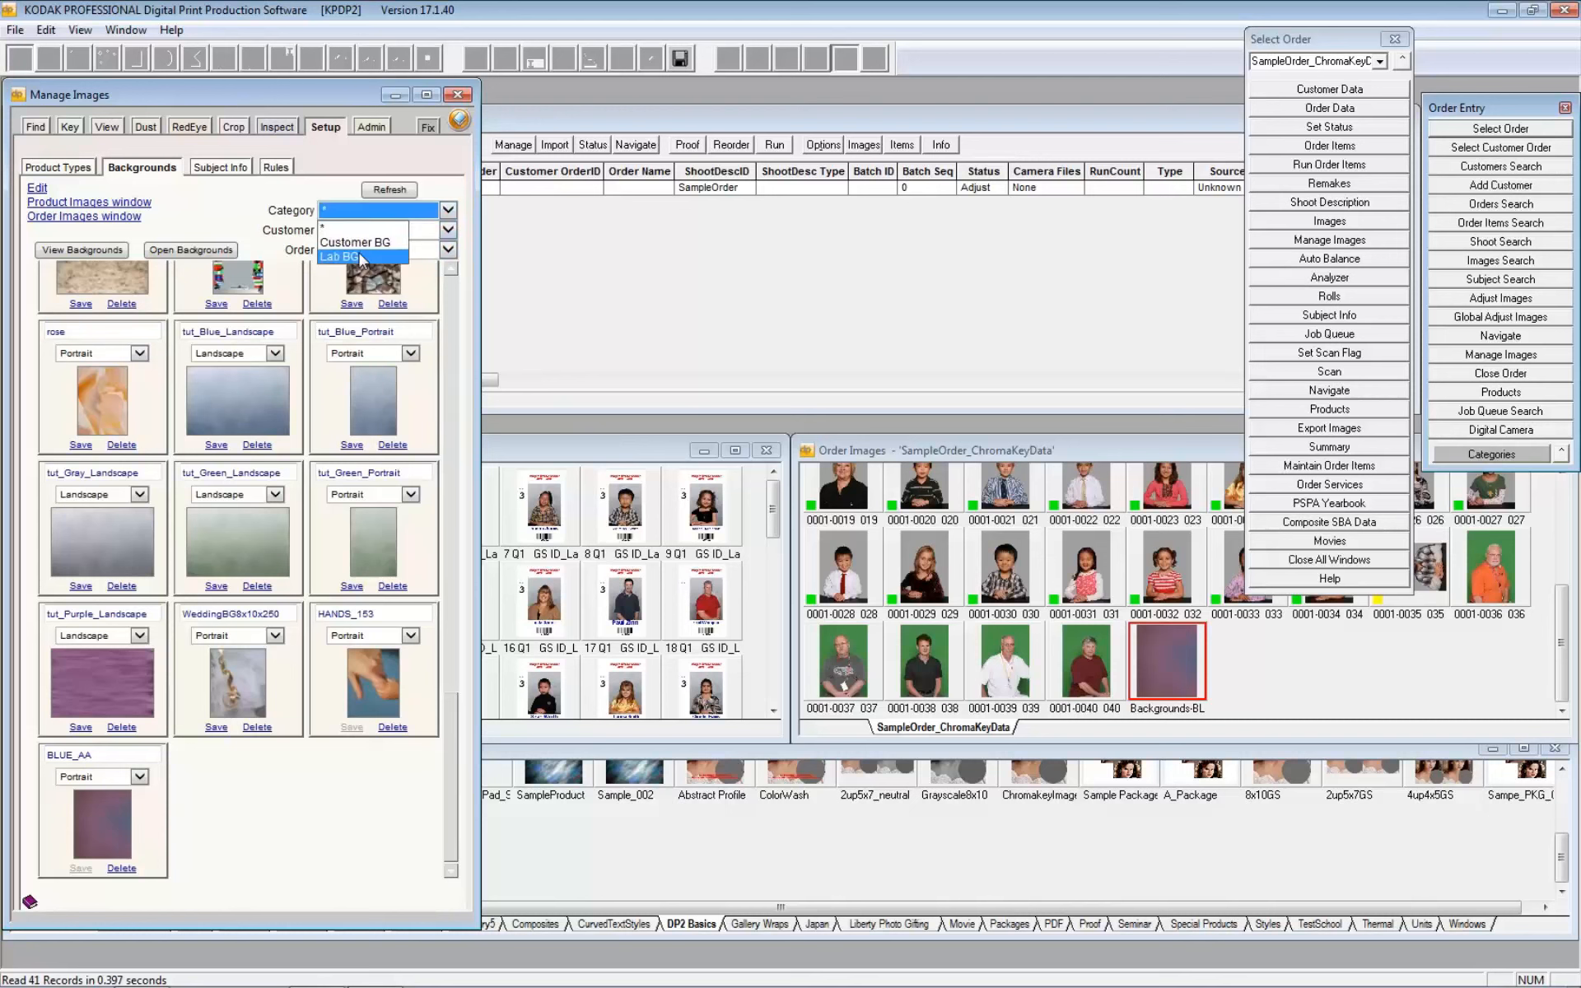
left_click(354, 225)
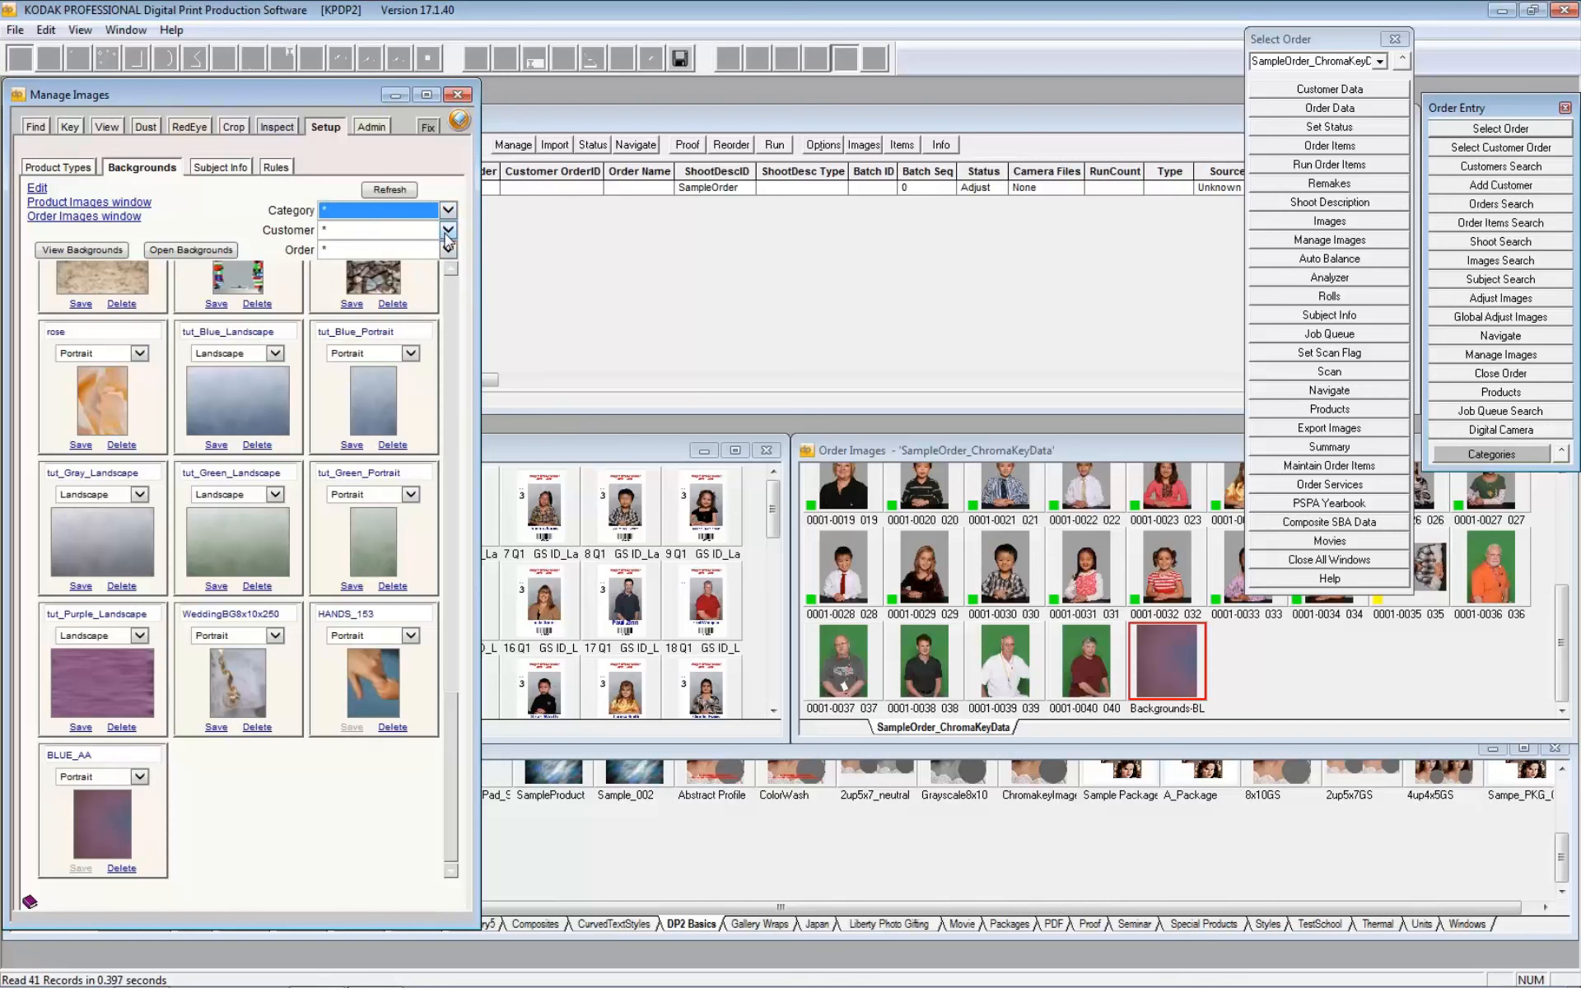
left_click(448, 229)
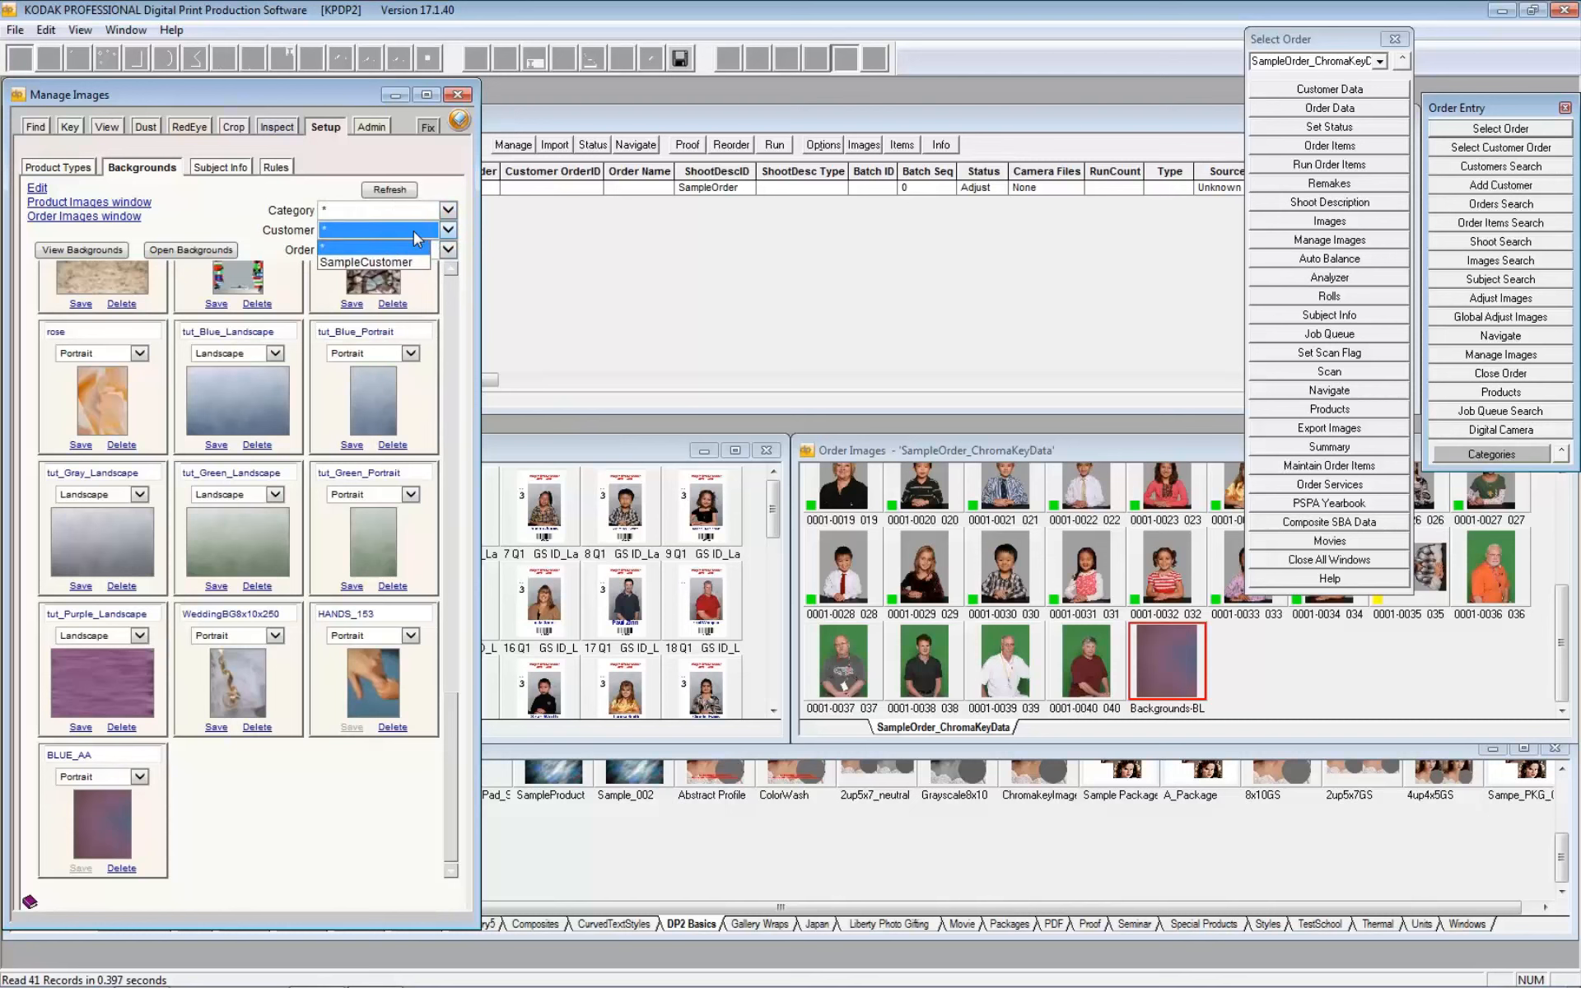
left_click(420, 247)
left_click(449, 248)
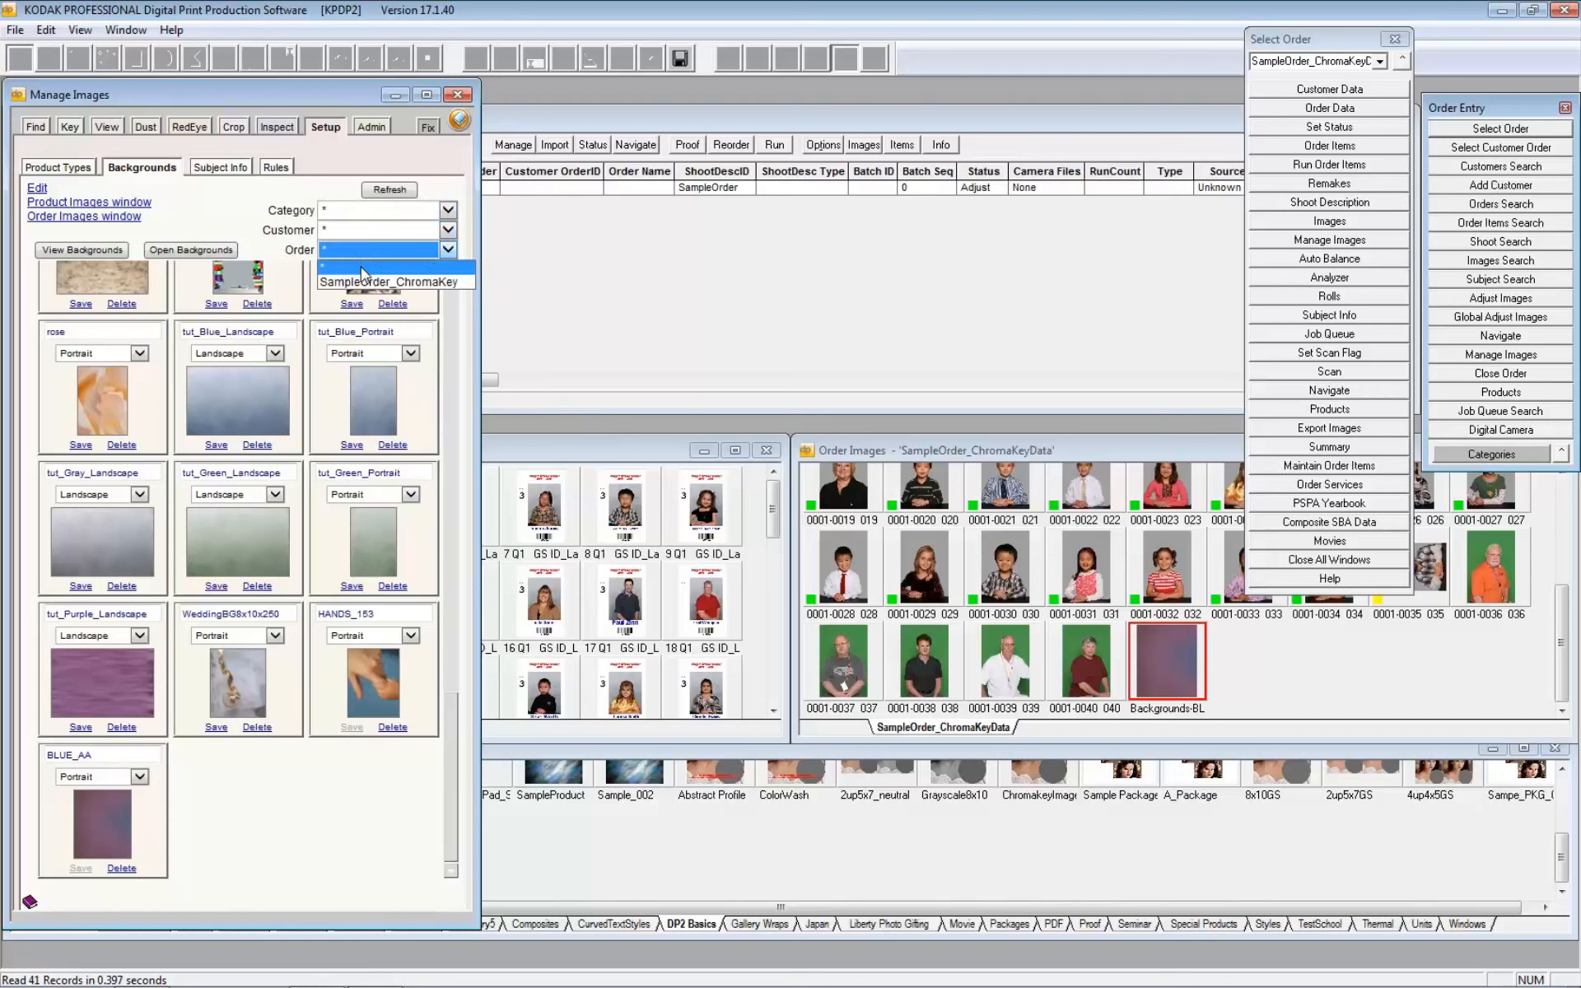
left_click(366, 266)
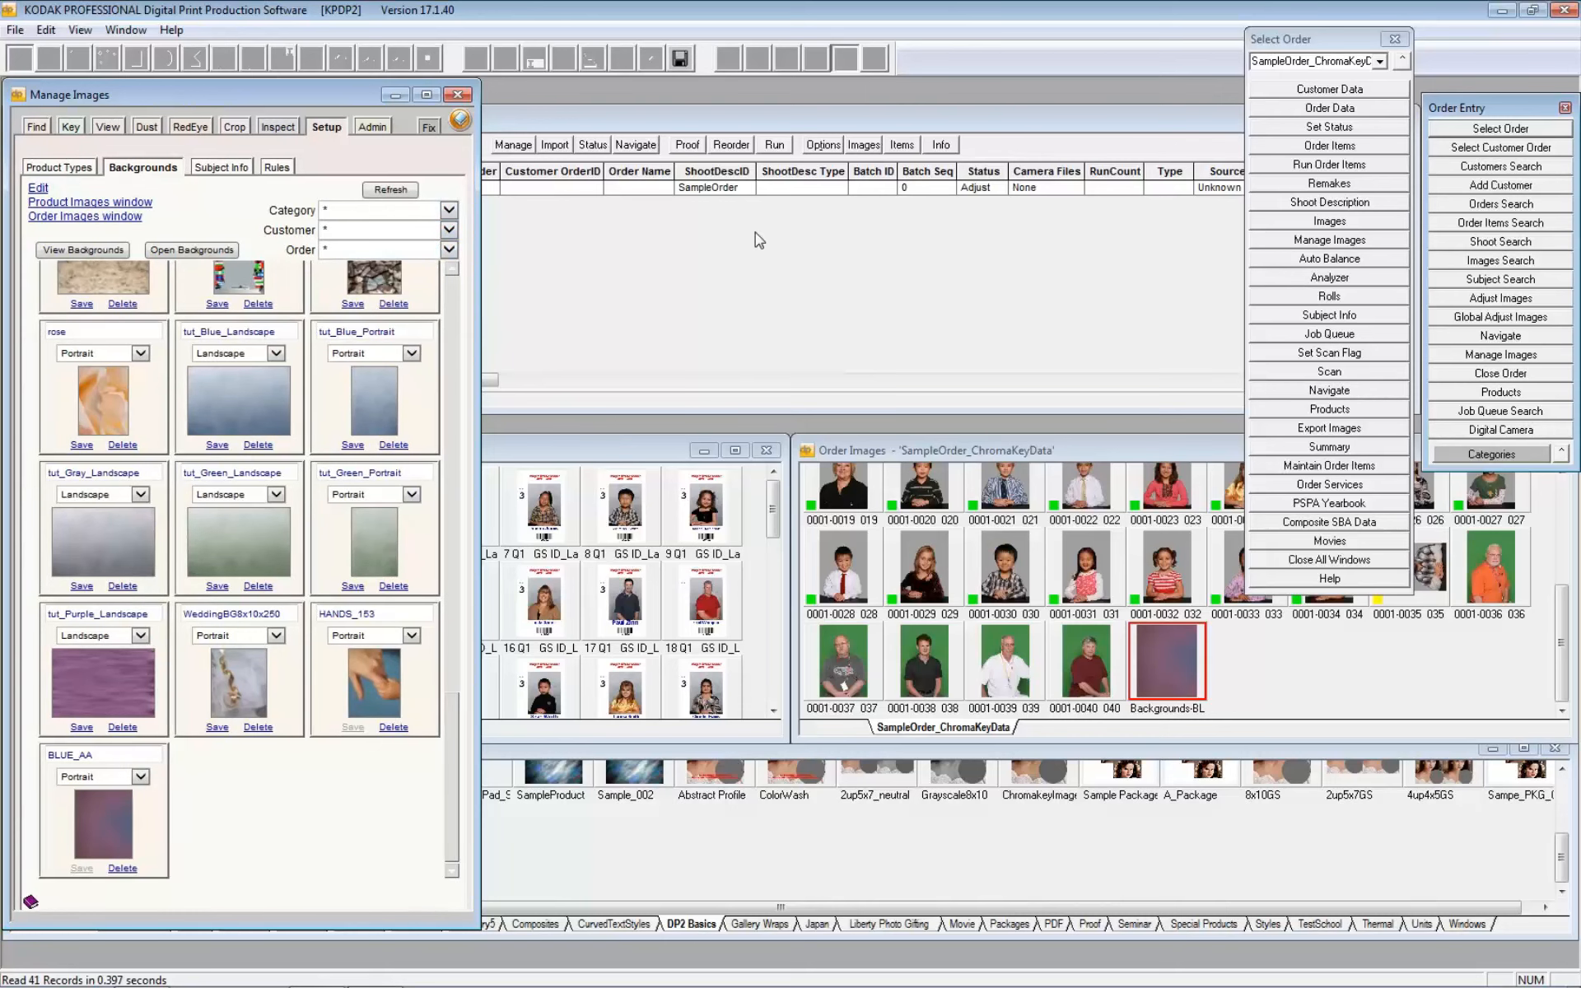